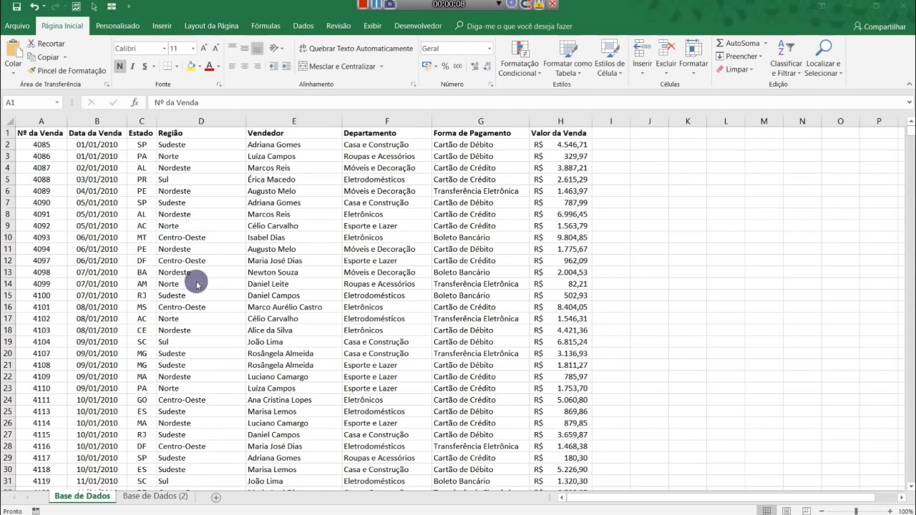
Browse the sale data, comparing the Base de Dados and Base de Dados (2) sheets.
click(100, 497)
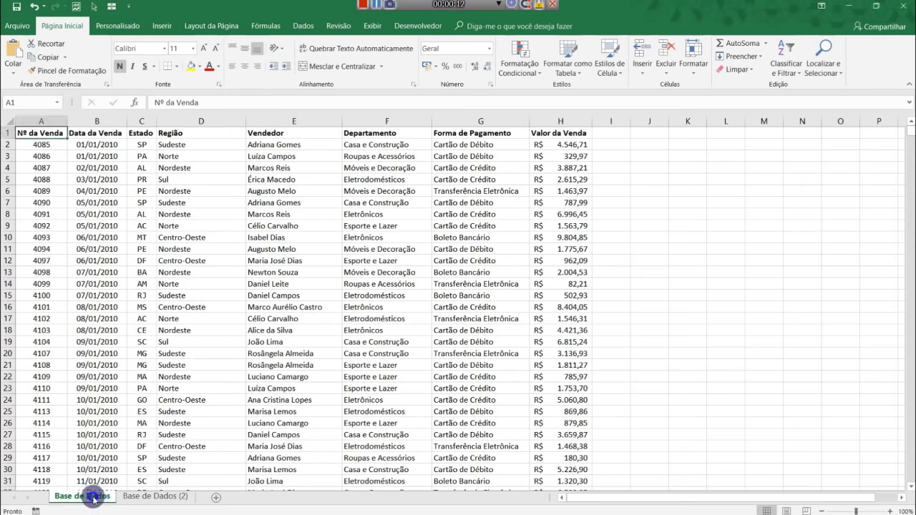
click(118, 350)
click(132, 496)
click(92, 496)
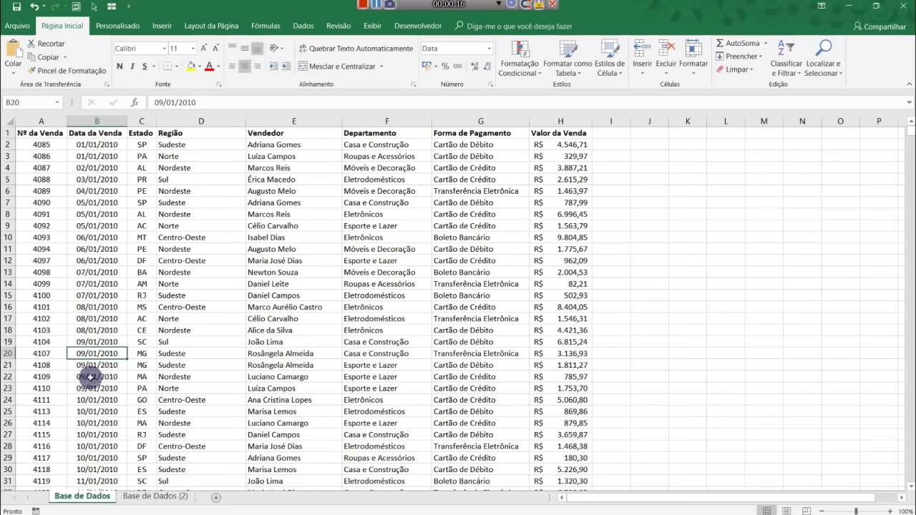
scroll(69, 343, down, 11)
scroll(67, 354, down, 10)
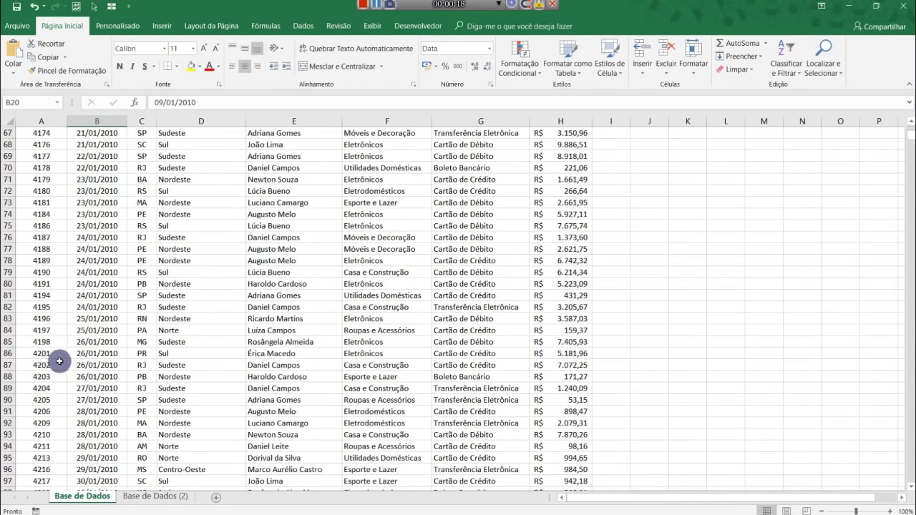
scroll(67, 358, down, 8)
mouse_move(904, 154)
mouse_down()
mouse_move(909, 371)
mouse_move(909, 107)
mouse_up()
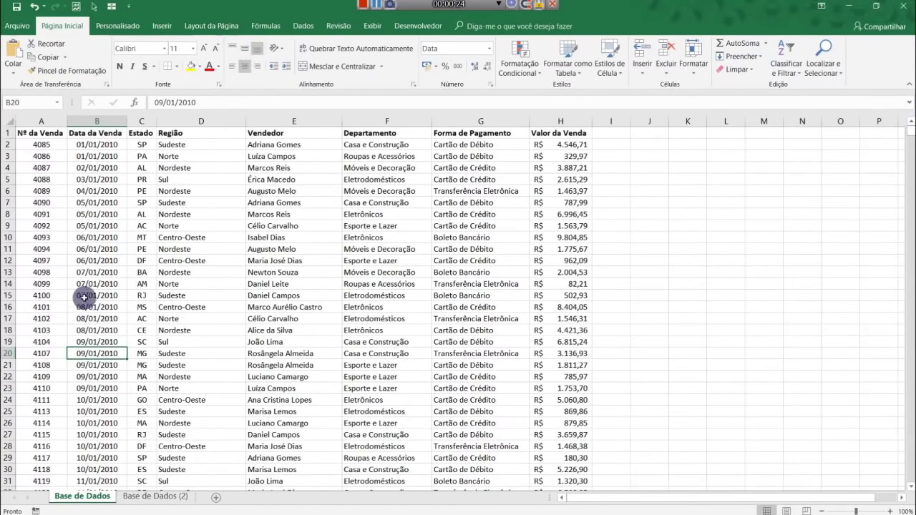
click(139, 497)
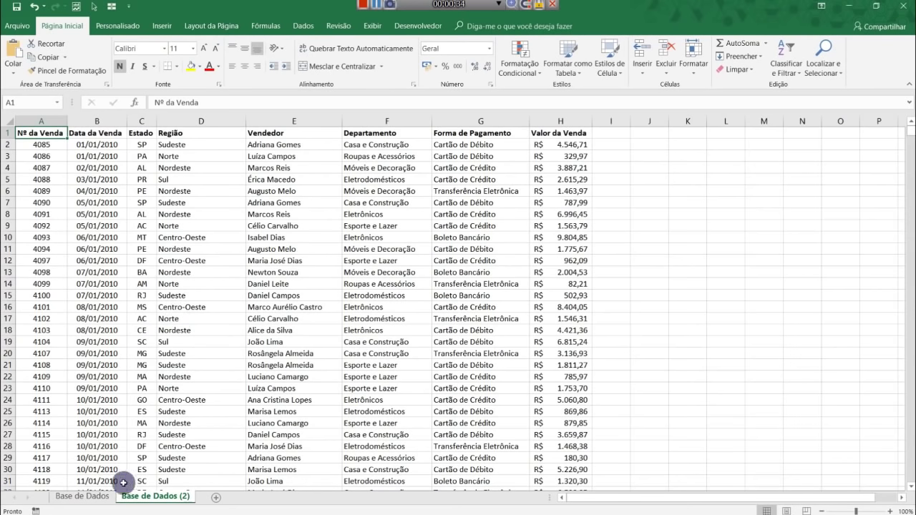
click(100, 501)
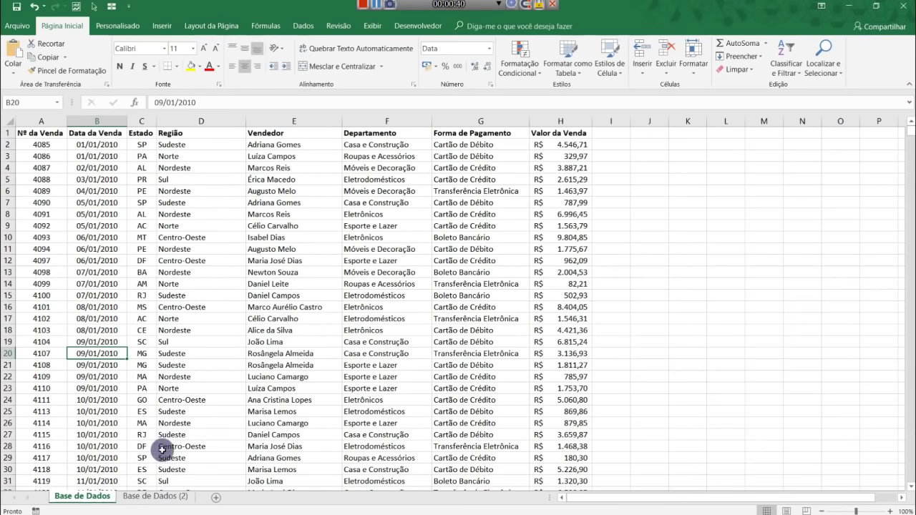
click(154, 499)
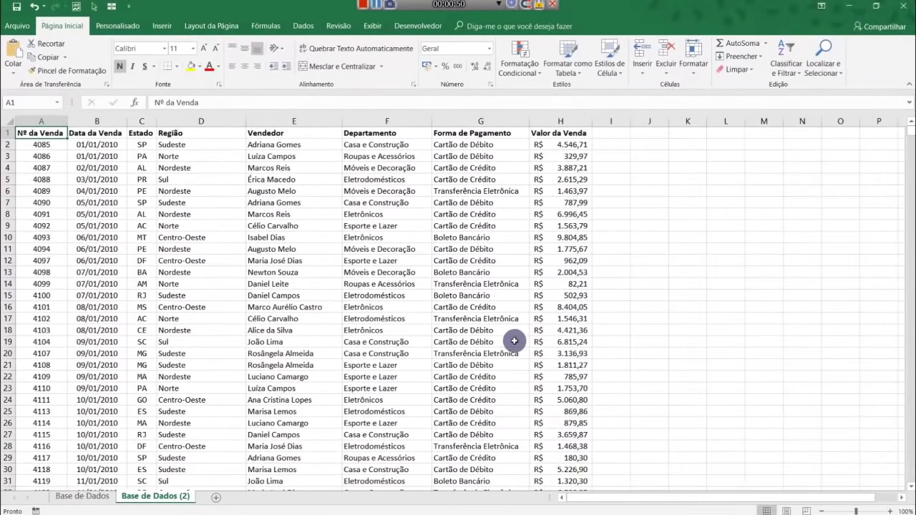
scroll(501, 340, down, 3)
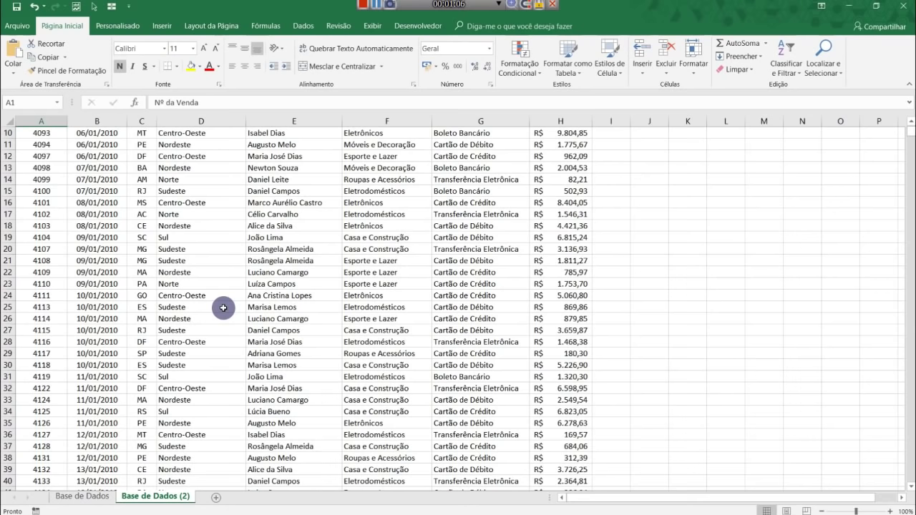
click(82, 497)
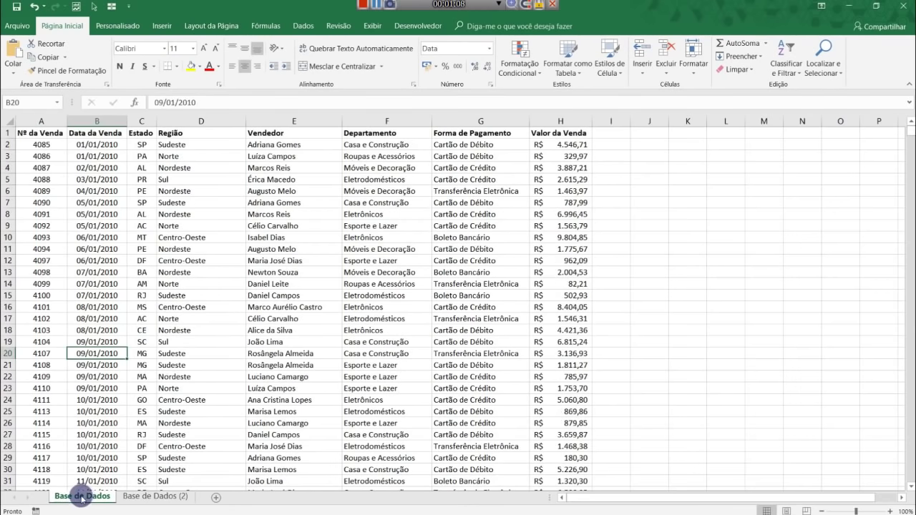
click(260, 295)
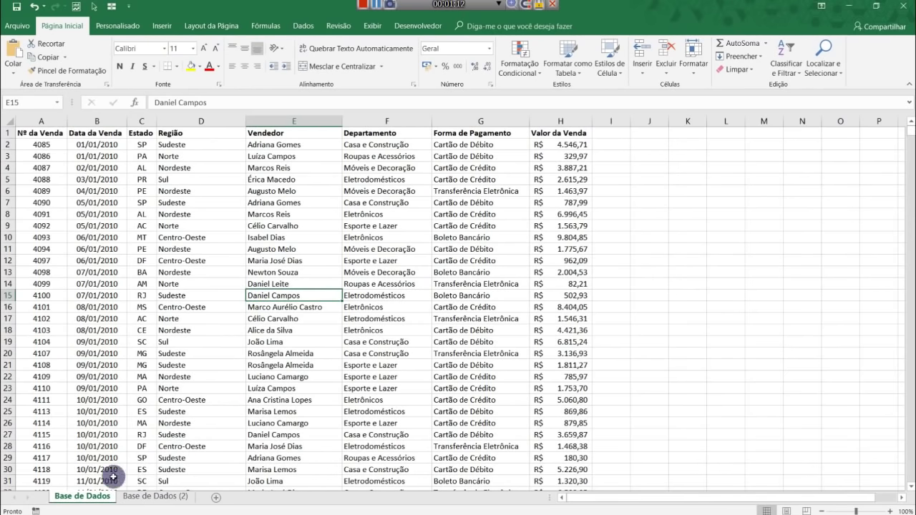
Enter OK in I2 of Base de Dados and fill it down column I.
click(610, 146)
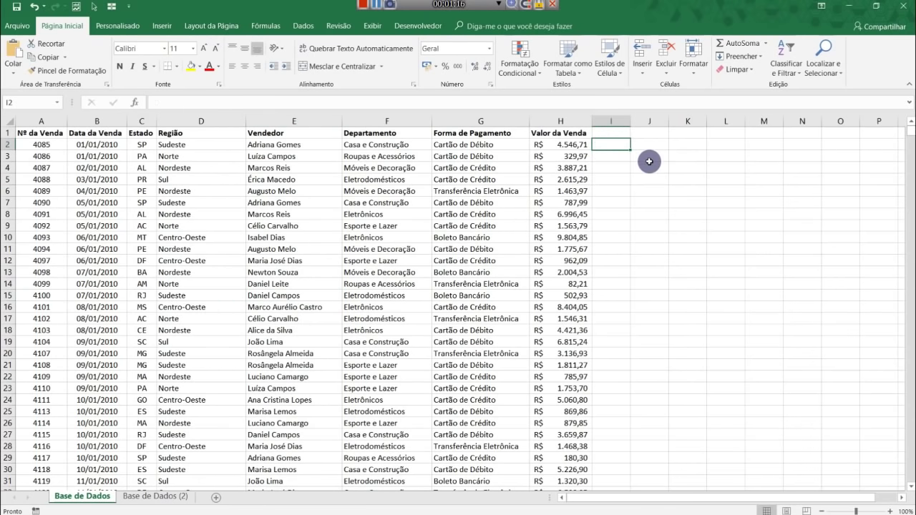
text(ok)
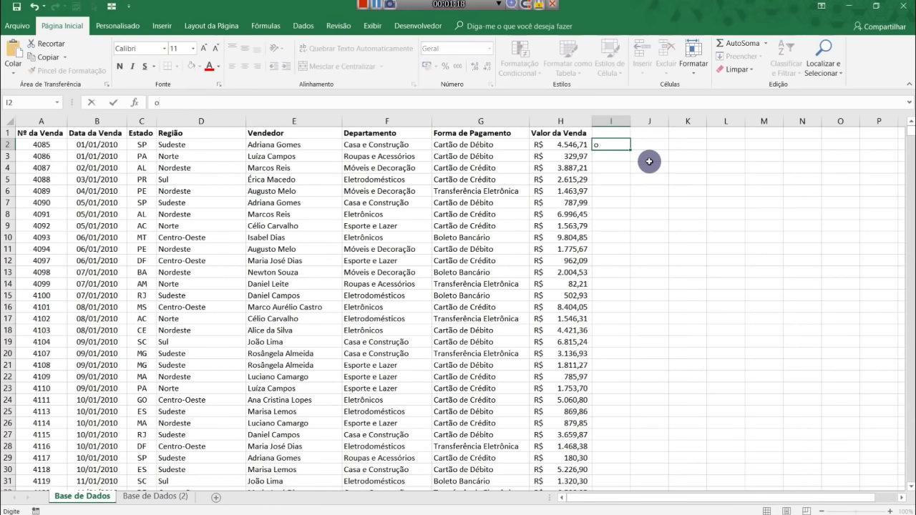
key(BackSpace)
text(OK)
key(Return)
key(Up)
double_click(630, 150)
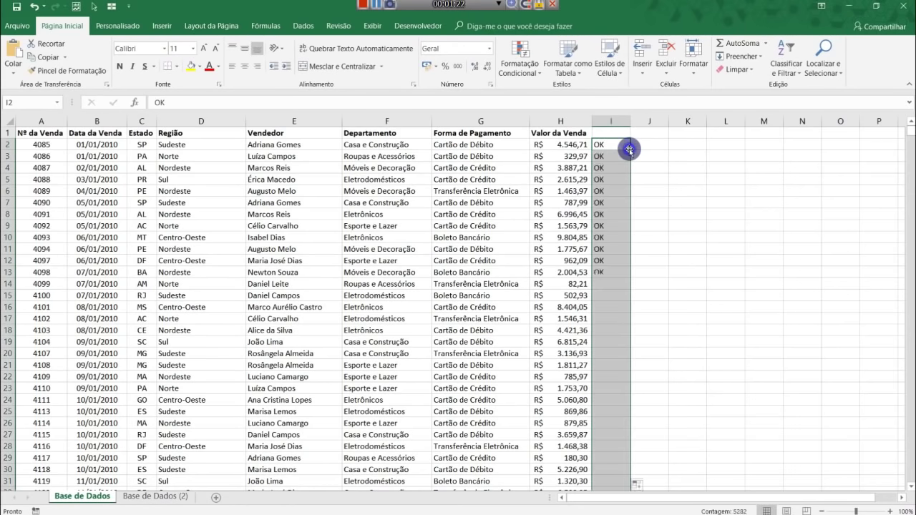
Verify the OK fill reaches row 5283, then view the Base de Dados (2) sheet.
click(509, 206)
click(598, 189)
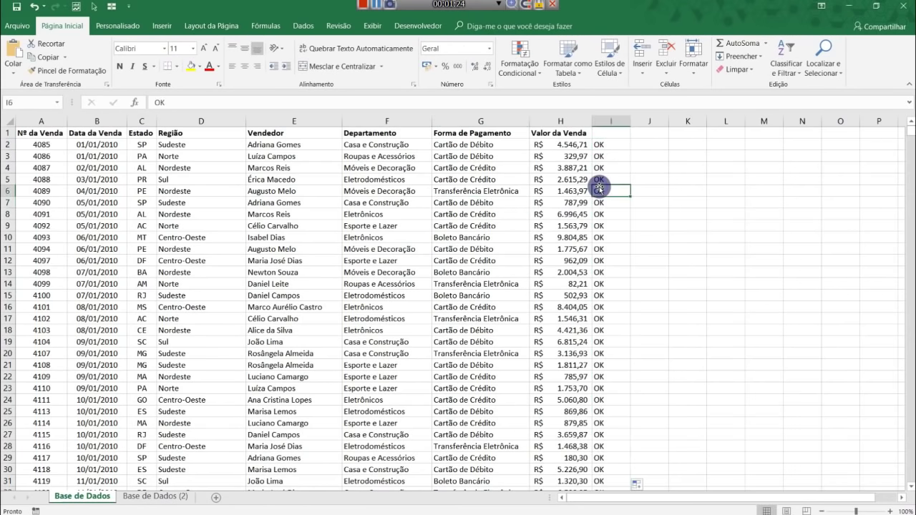
key(ctrl+shift+Down)
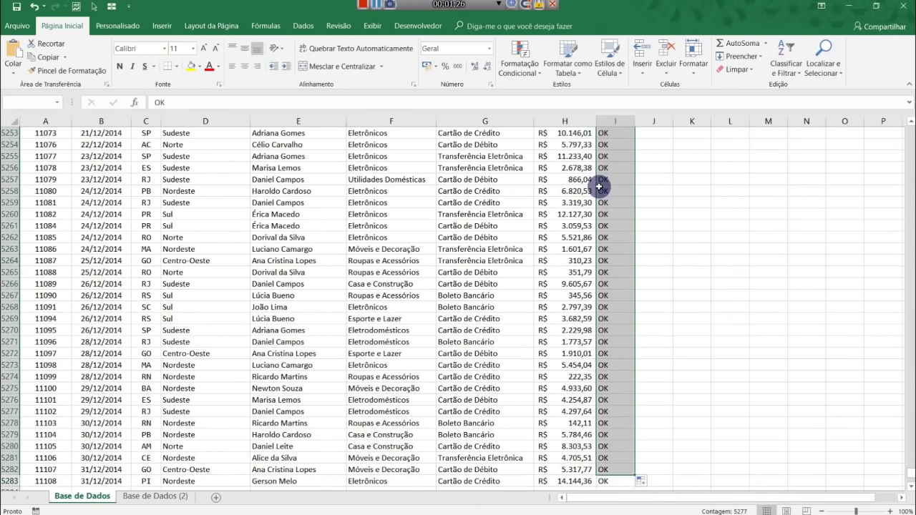
key(shift+Down)
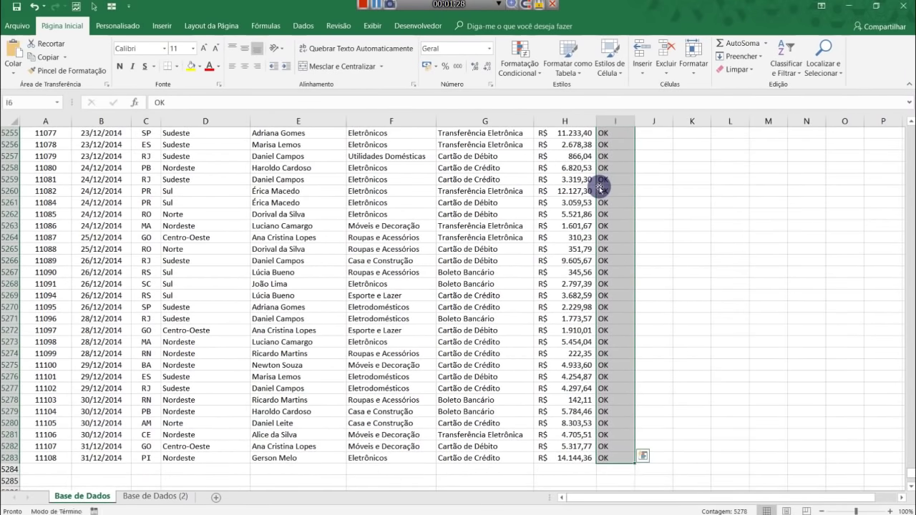
key(ctrl+Up)
scroll(601, 143, up, 1)
click(552, 179)
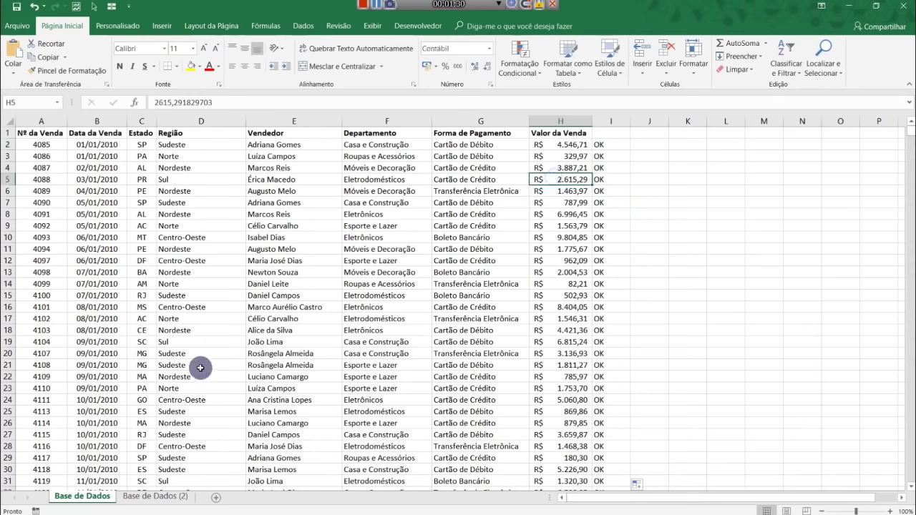
click(152, 498)
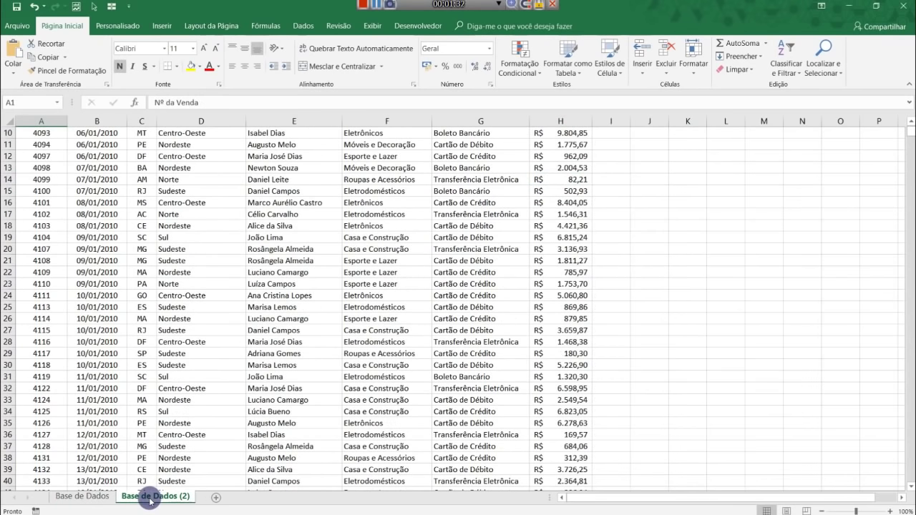
scroll(150, 462, up, 3)
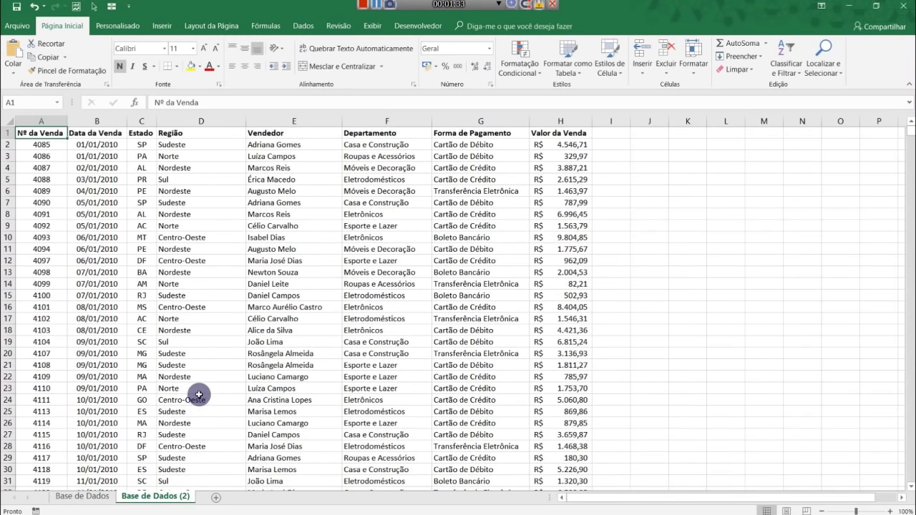
click(605, 143)
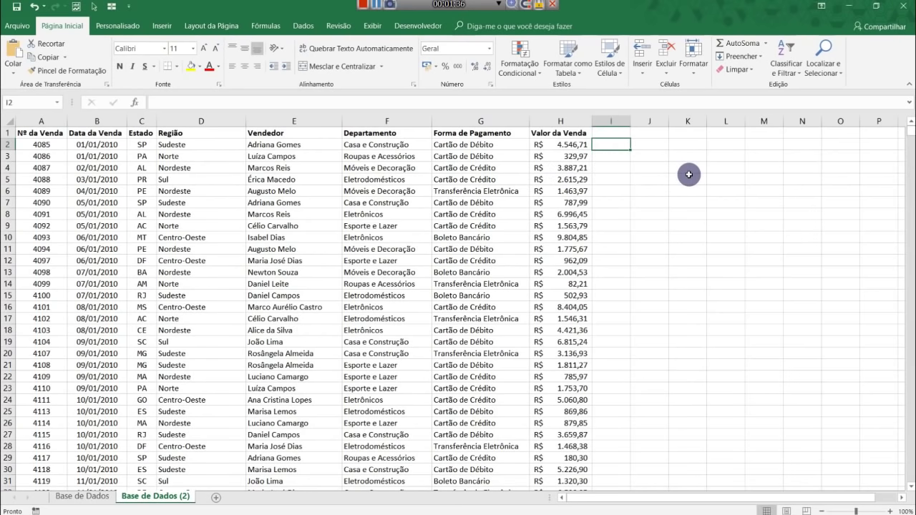
text(=)
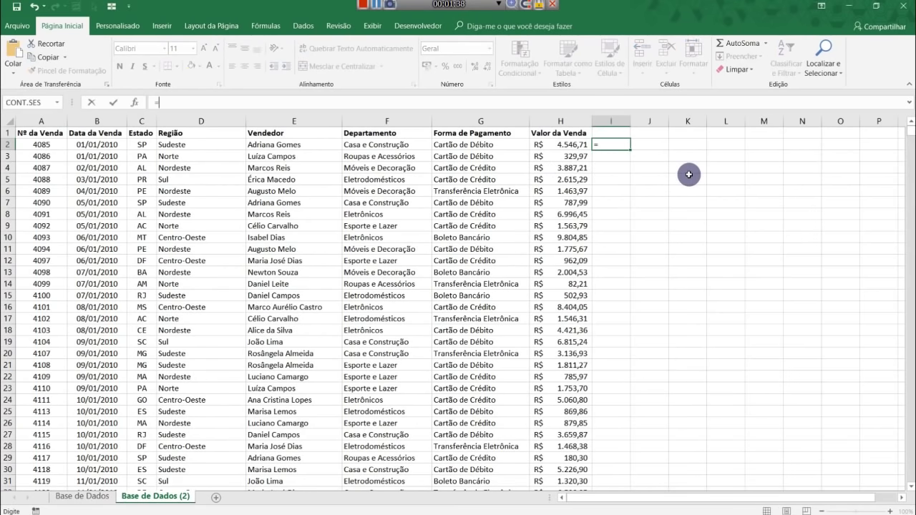
text(PROCV)
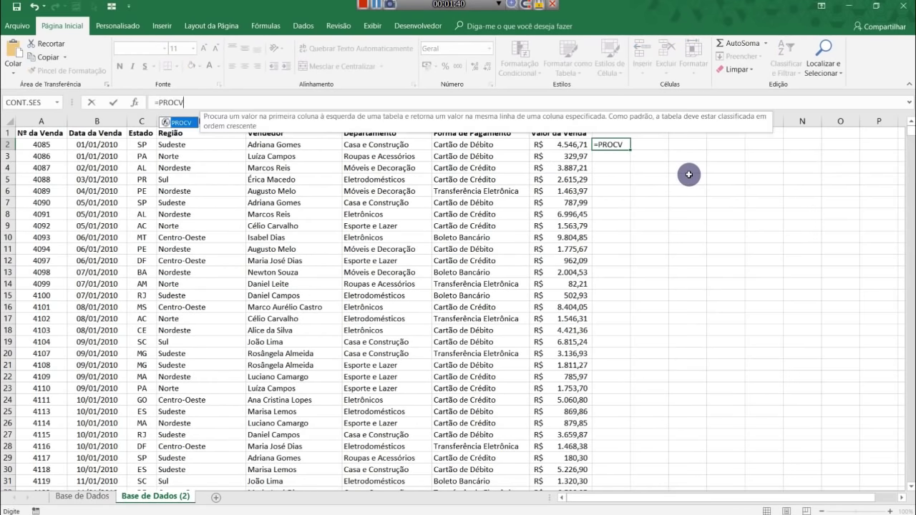
text(()
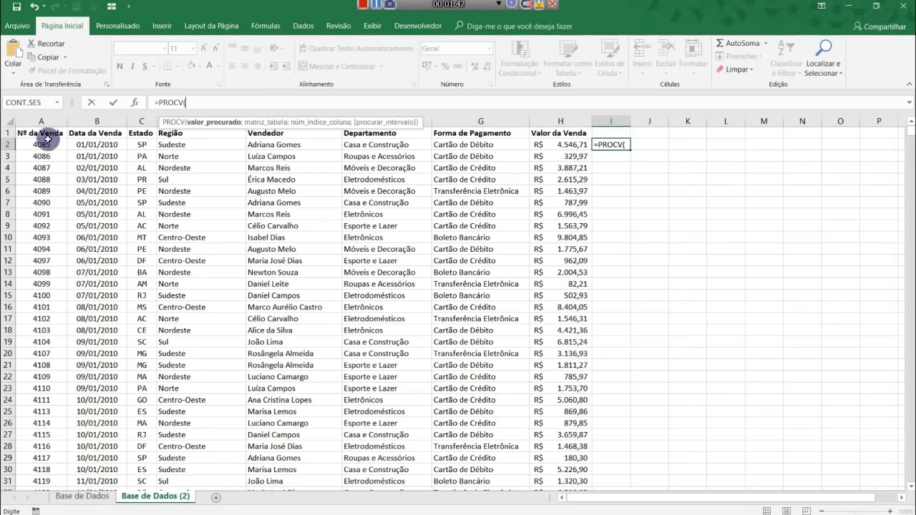
click(42, 144)
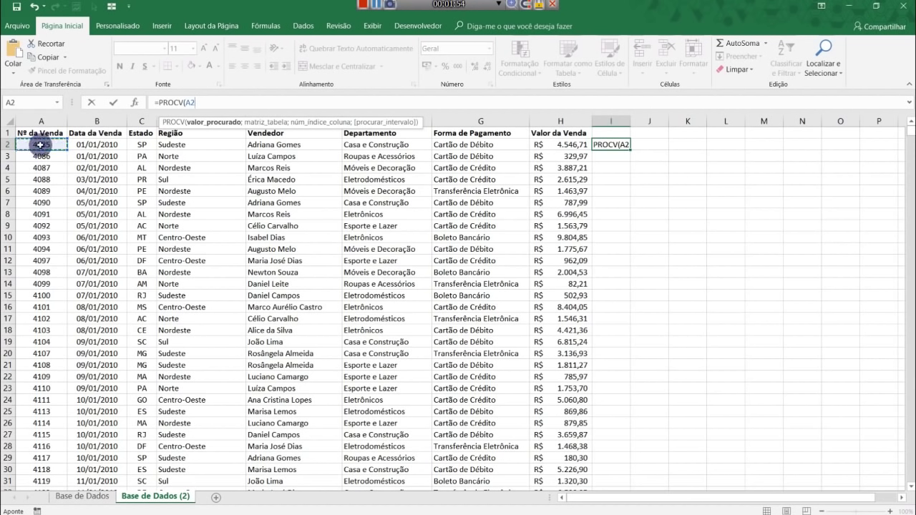
key(Escape)
click(40, 145)
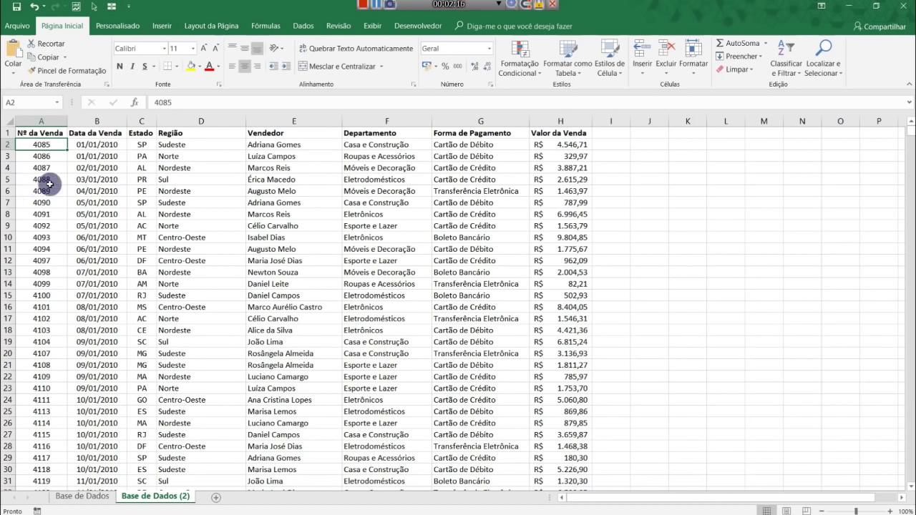
Enter =PROCV(A2;'Base de Dados'!A2:I5283;9;0) in cell I2.
click(611, 145)
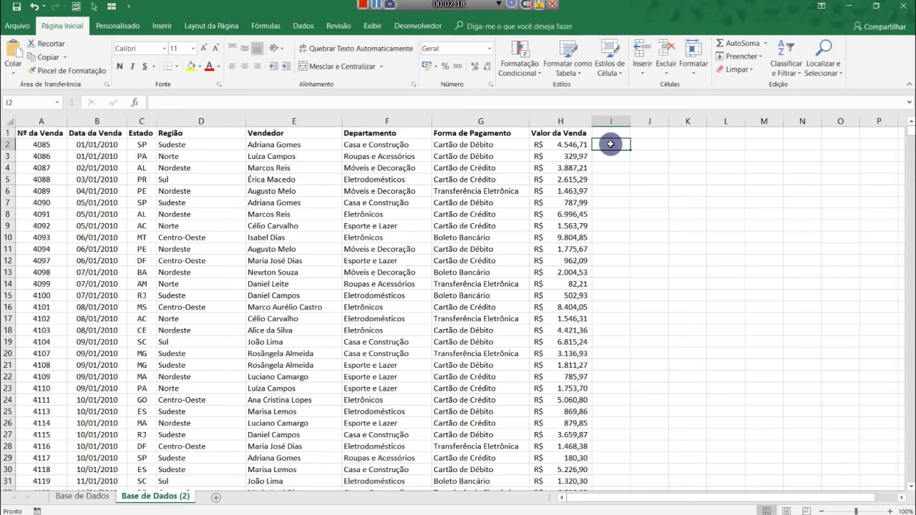
text(=PROCV()
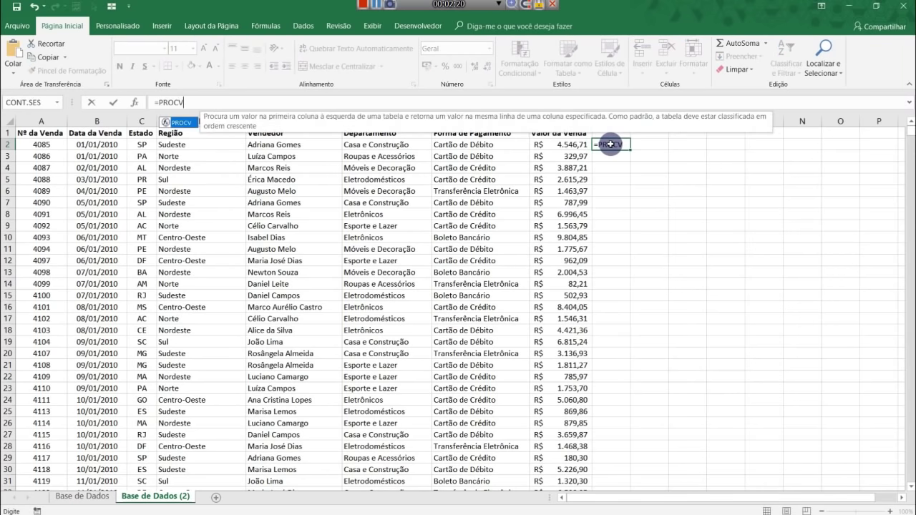
click(49, 144)
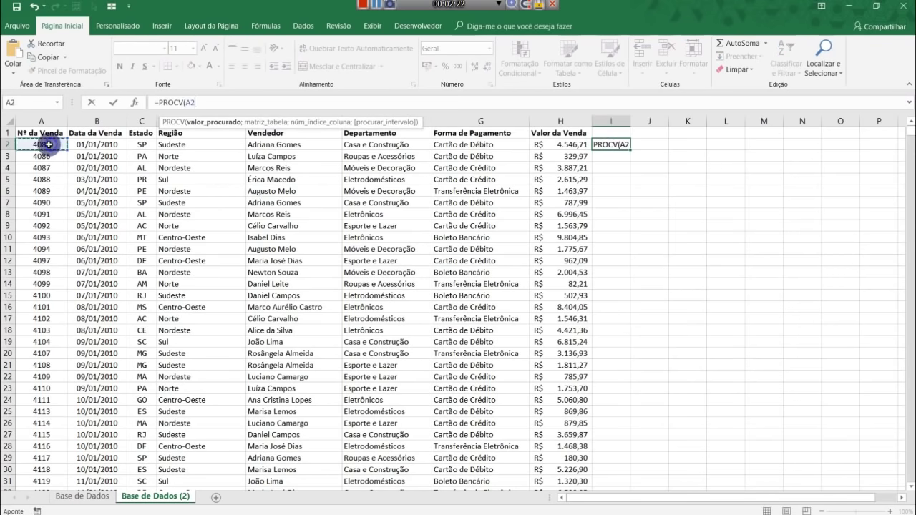
text(;)
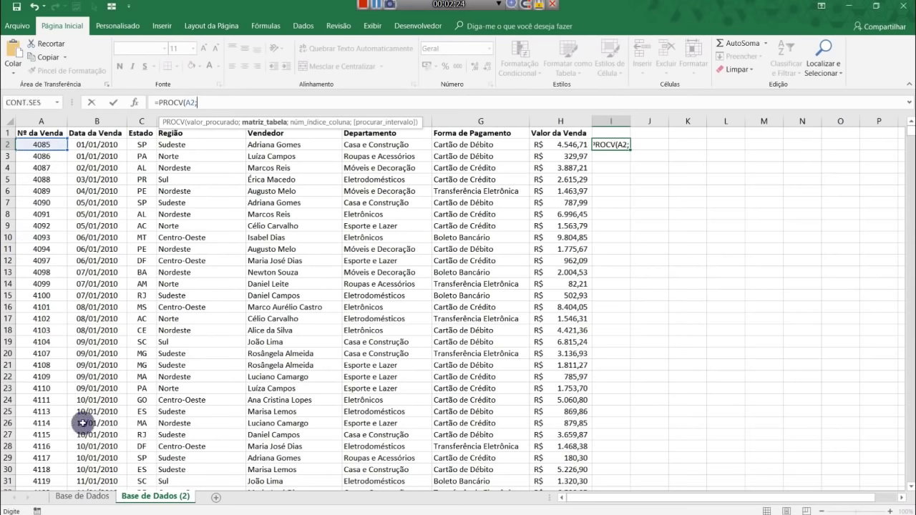
click(91, 496)
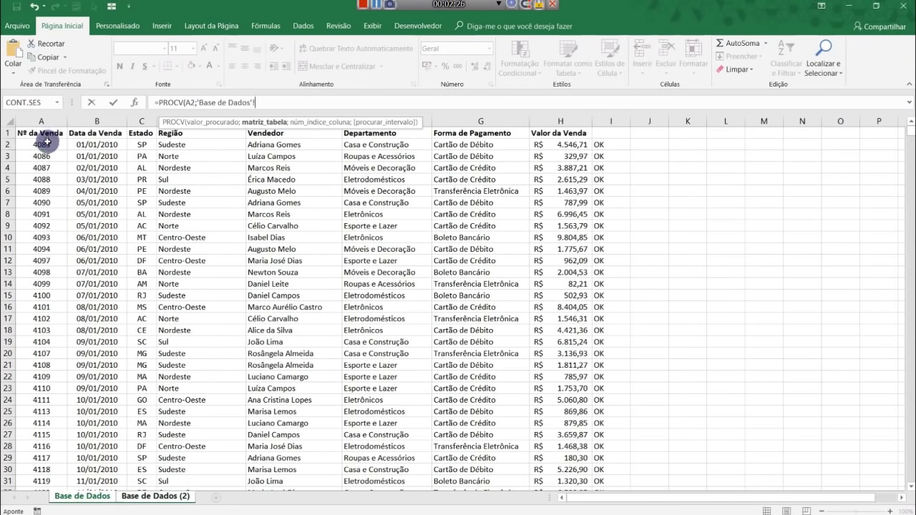
mouse_move(44, 145)
mouse_down()
mouse_move(598, 144)
mouse_move(612, 163)
mouse_up()
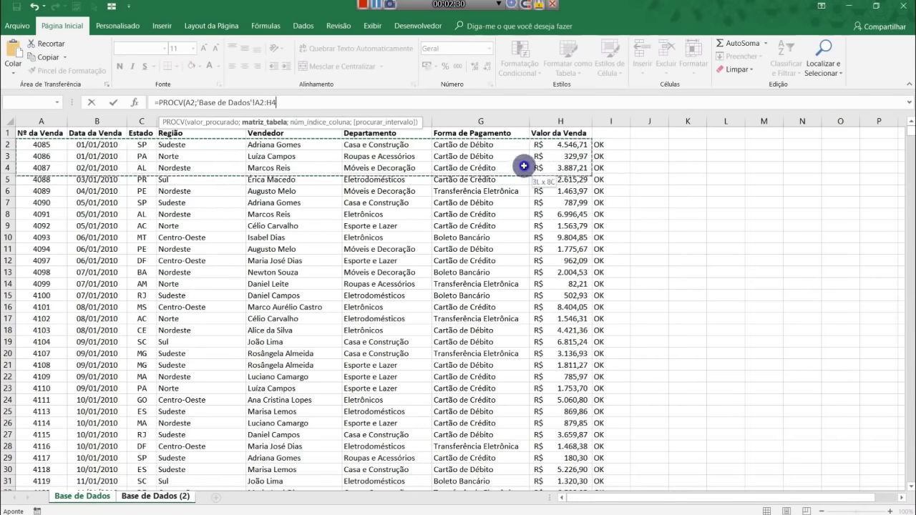
drag(612, 162, 620, 163)
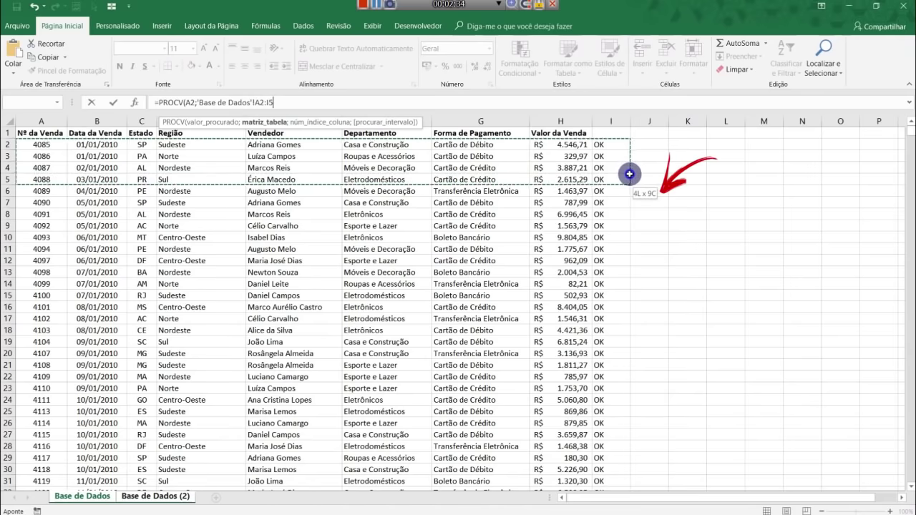
drag(619, 164, 612, 193)
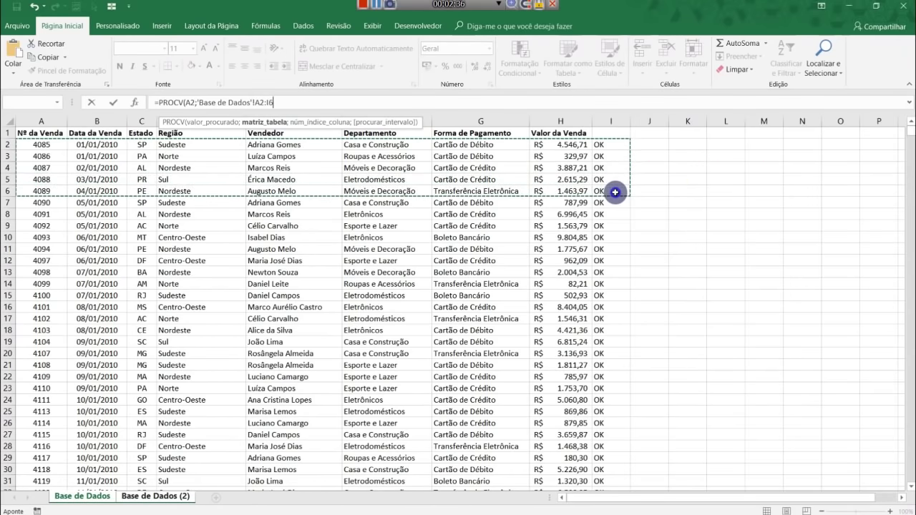
key(ctrl+shift+Down)
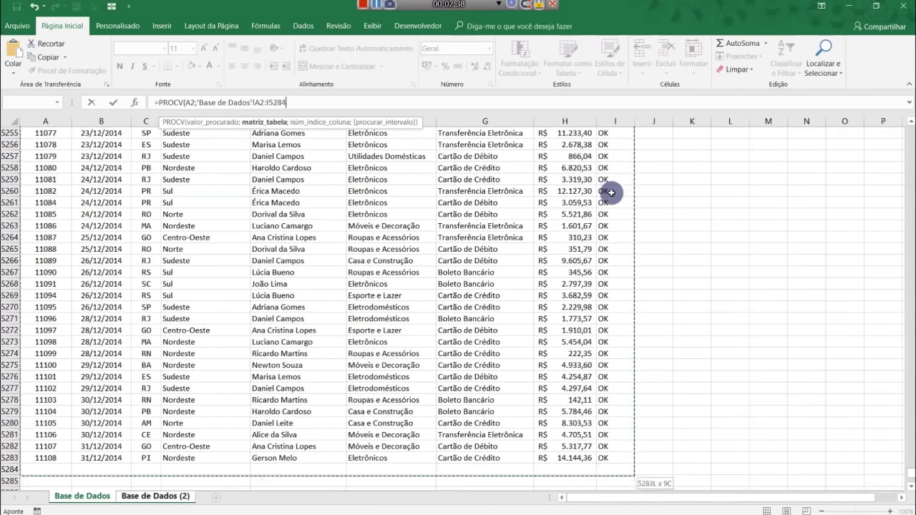
text(;)
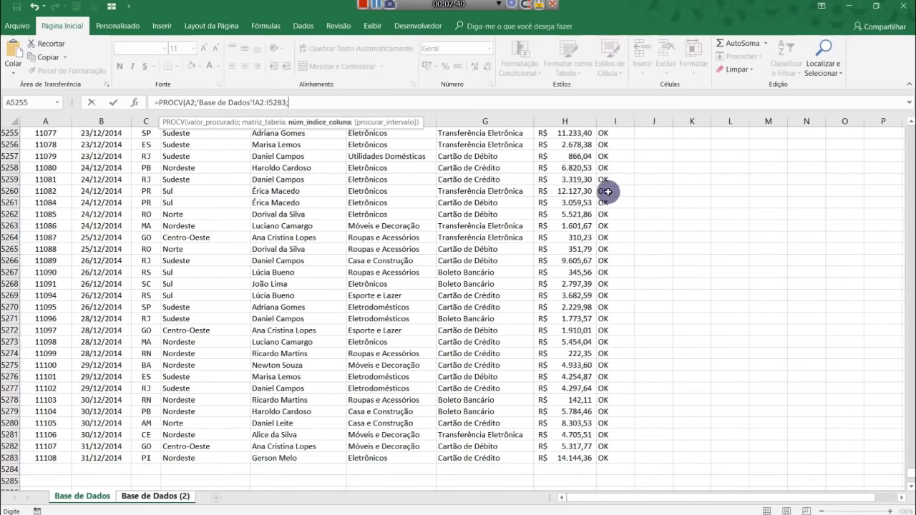
text(9;)
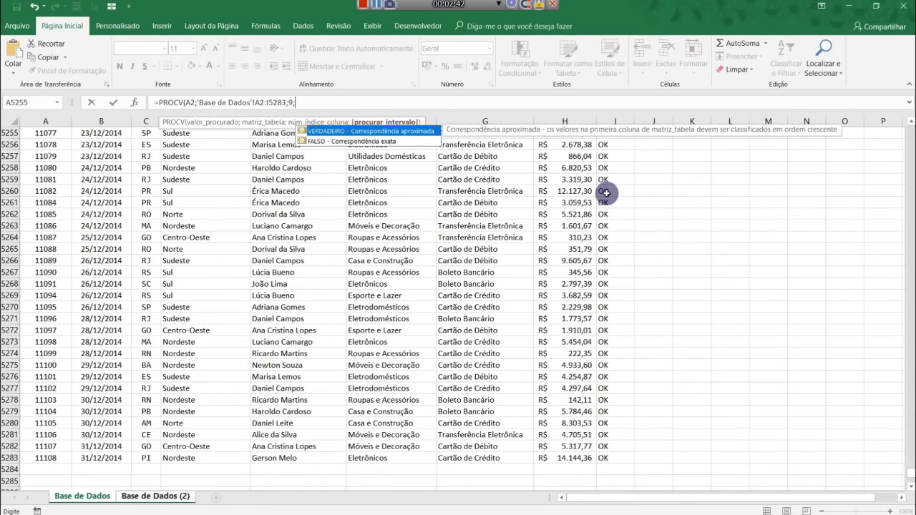
text(0))
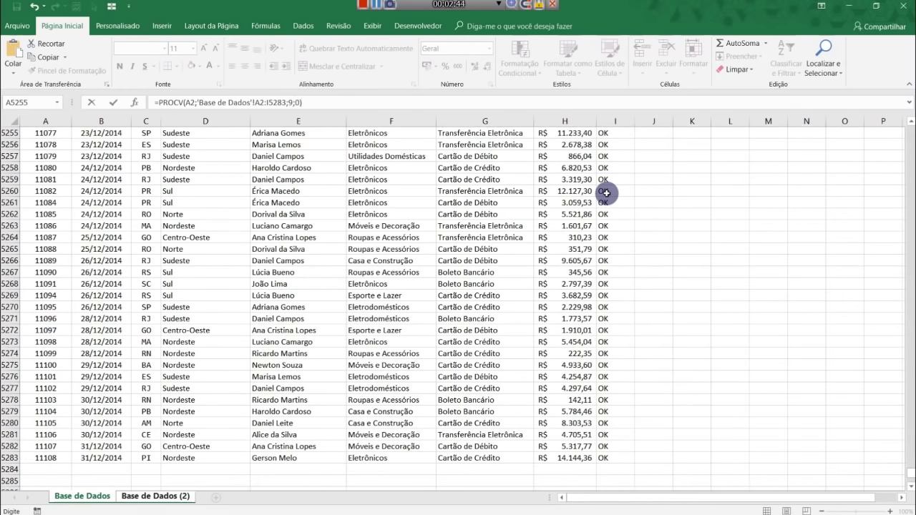
key(Return)
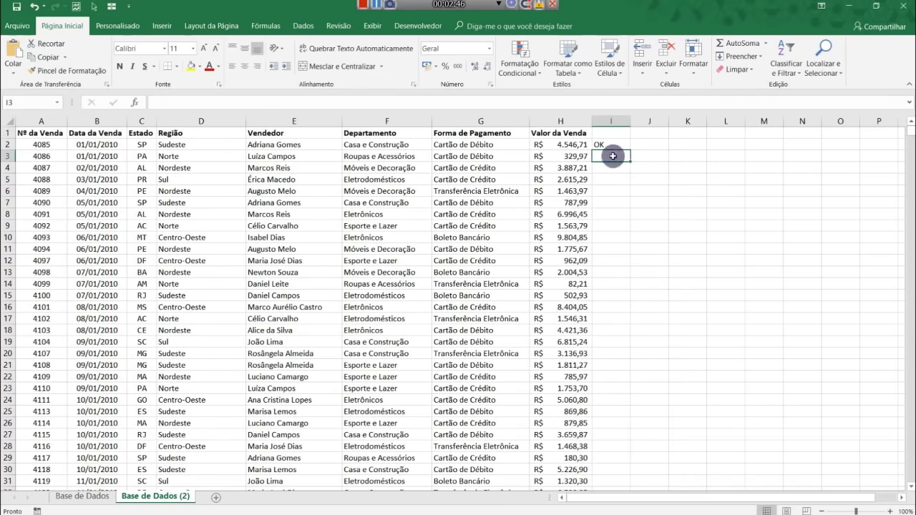
Make the lookup table range in I2 absolute with F4.
click(574, 166)
click(600, 146)
click(517, 202)
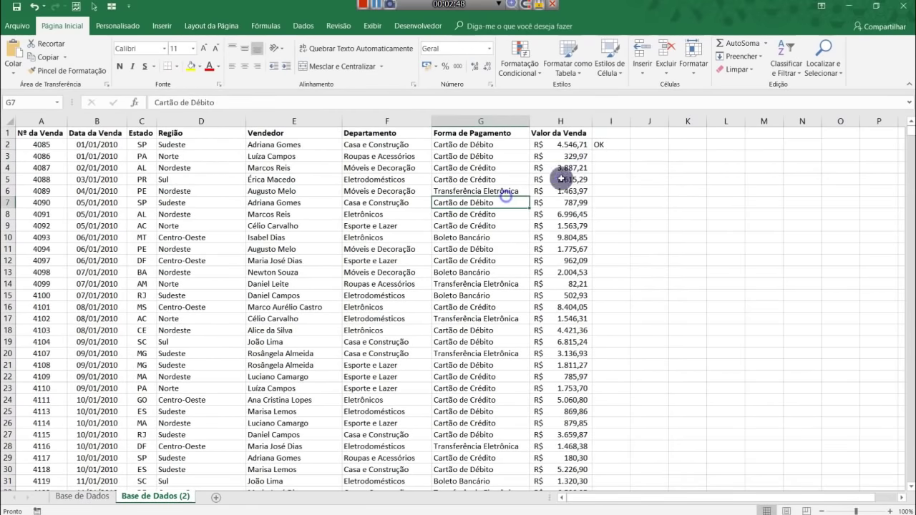
click(607, 145)
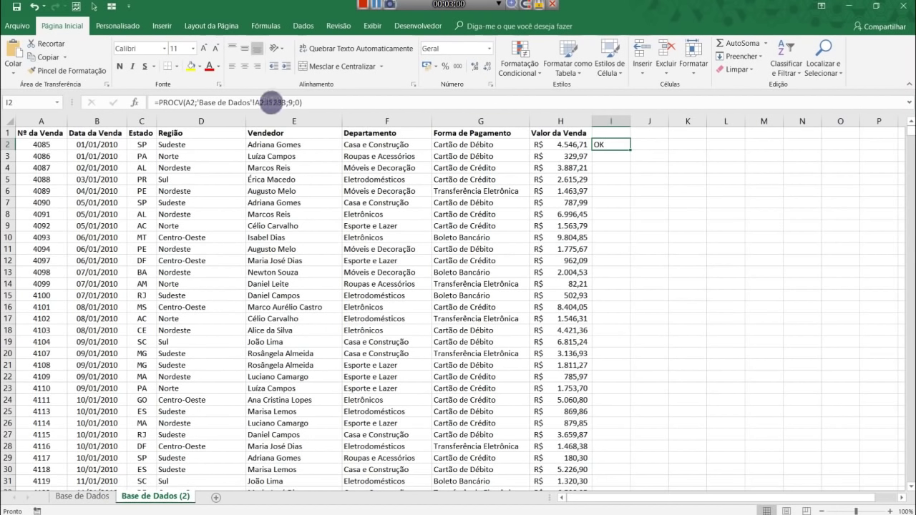
click(272, 102)
key(F4)
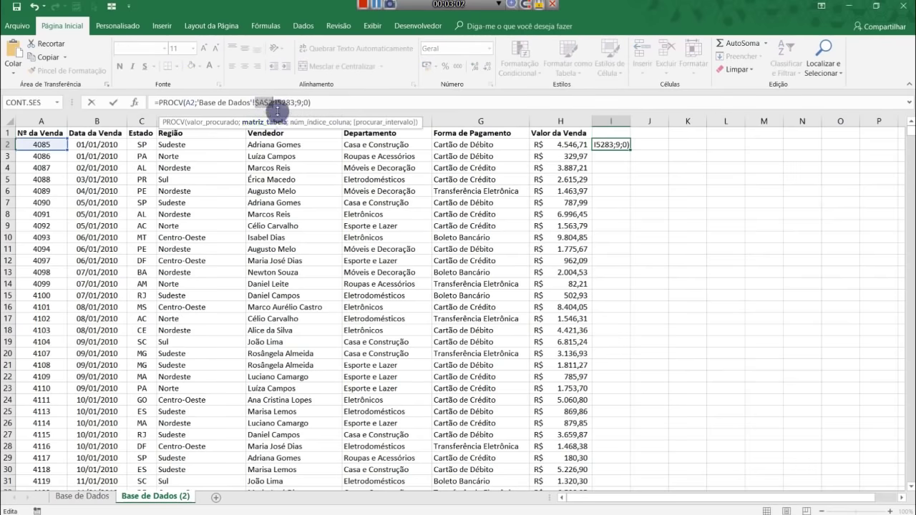
key(Return)
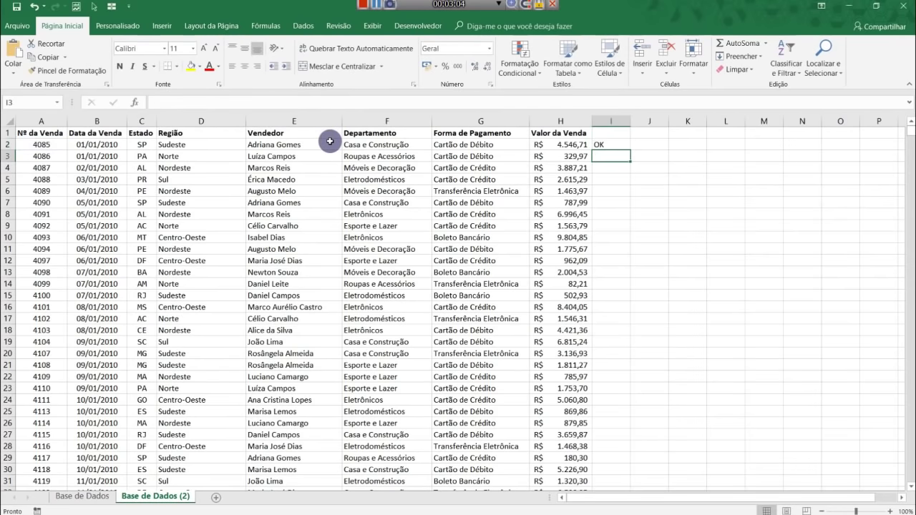
Fill the PROCV lookup from I2 down column I.
key(Up)
key(Down)
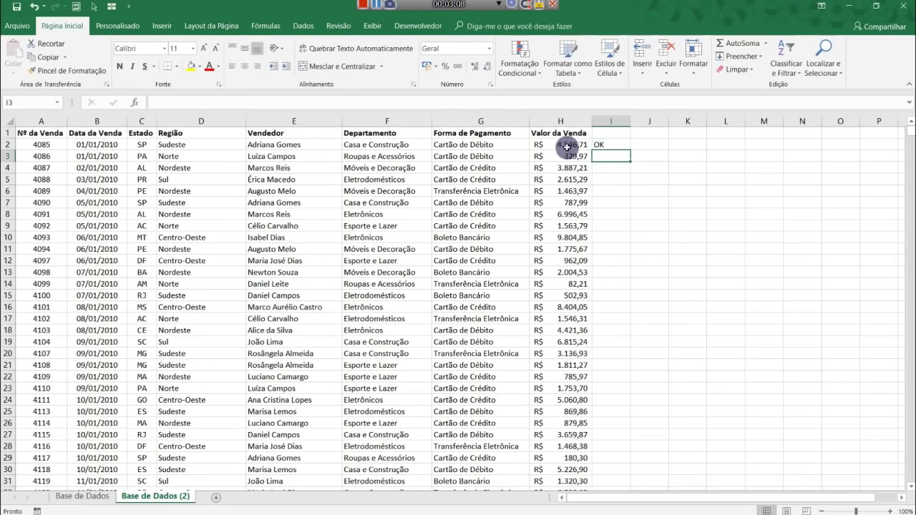
key(Escape)
click(616, 145)
double_click(630, 149)
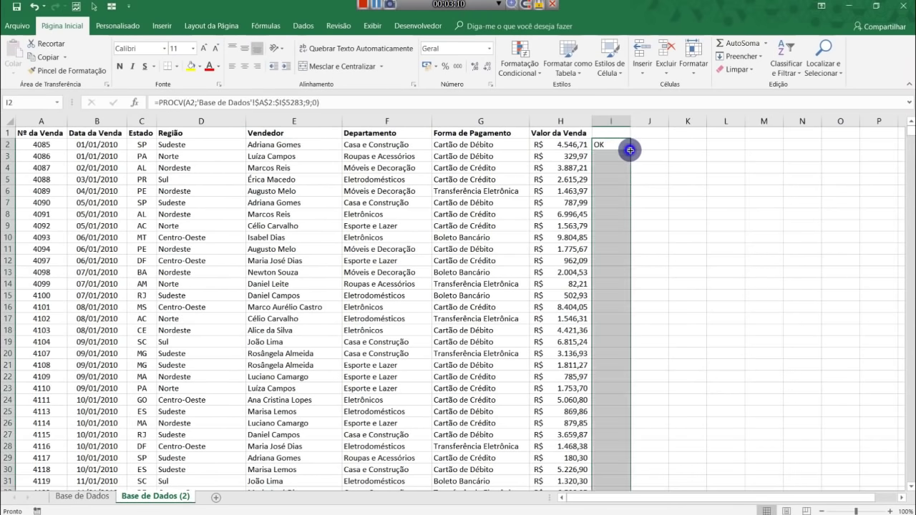
Inspect the #N/D for sale 4135 in row 42 against the Base de Dados sheet.
click(604, 212)
scroll(605, 244, down, 9)
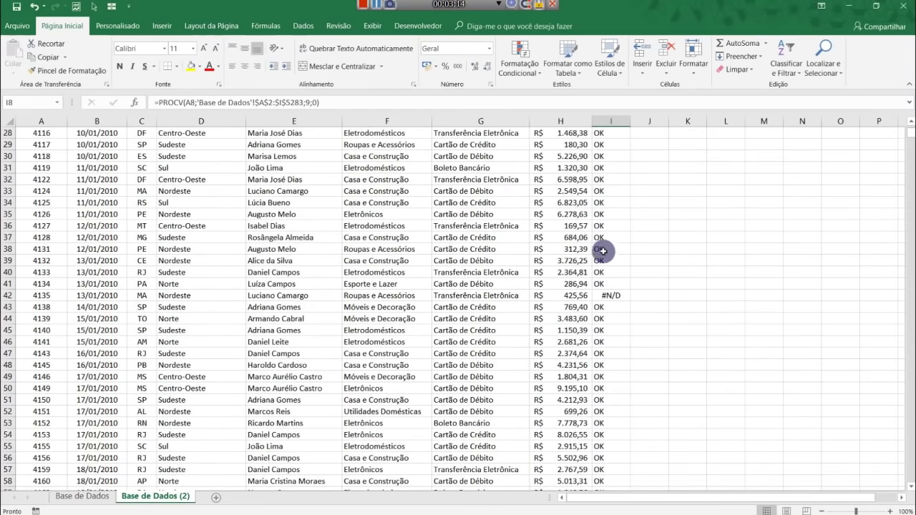
click(606, 296)
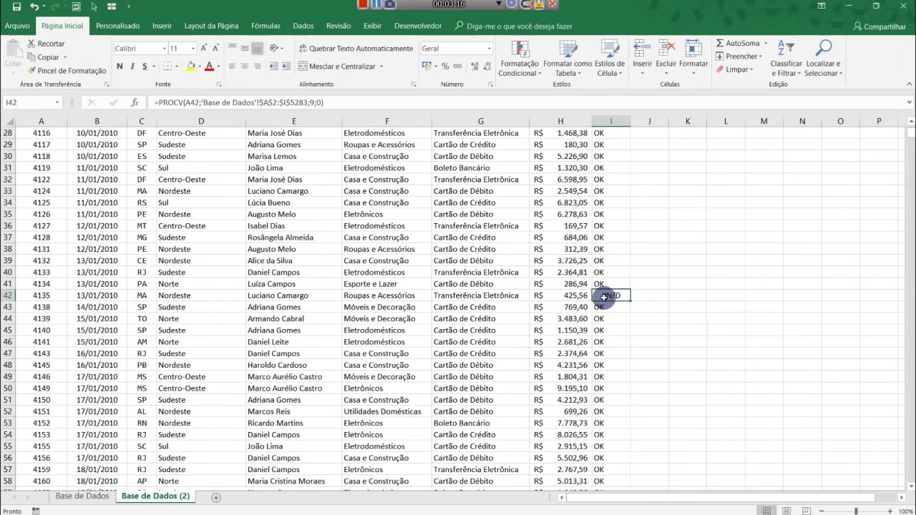
click(82, 496)
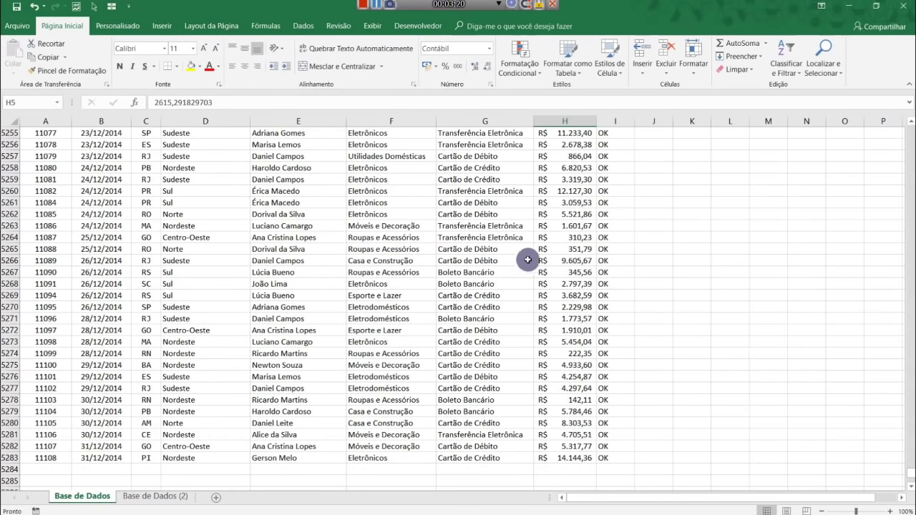
click(607, 202)
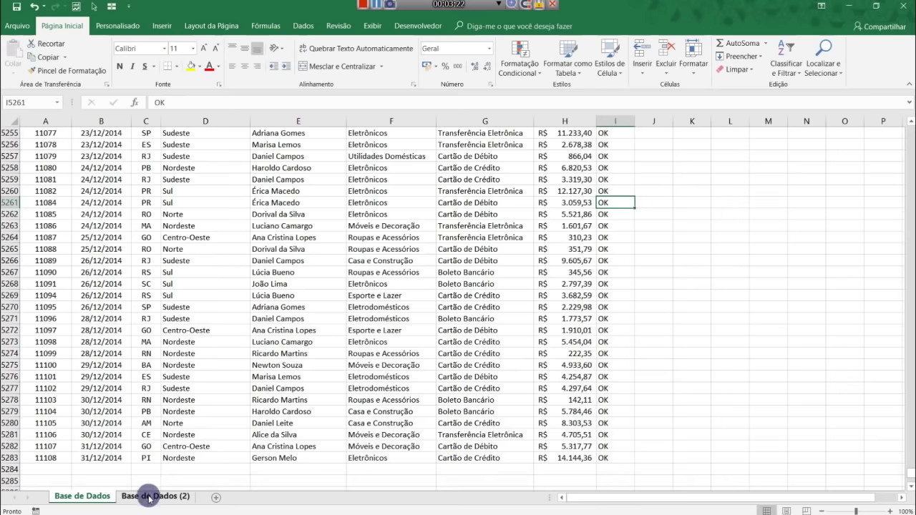
click(152, 496)
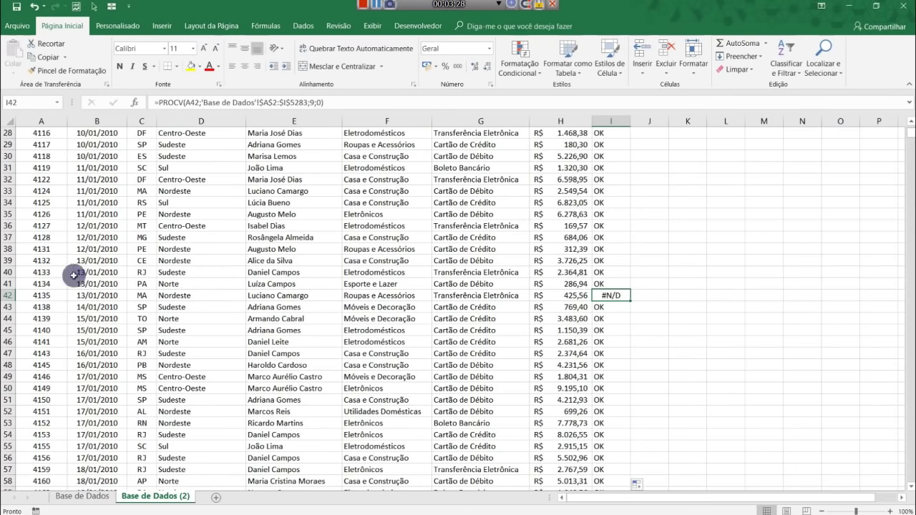
click(10, 296)
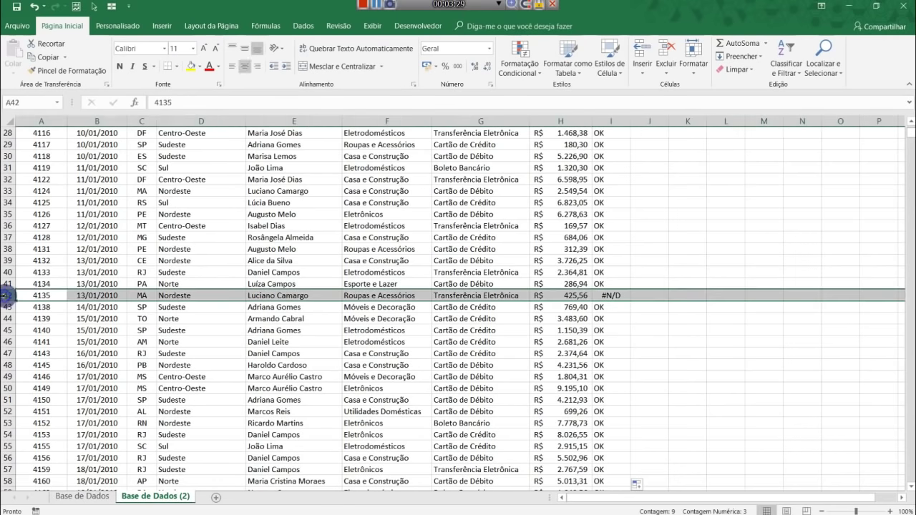
click(617, 294)
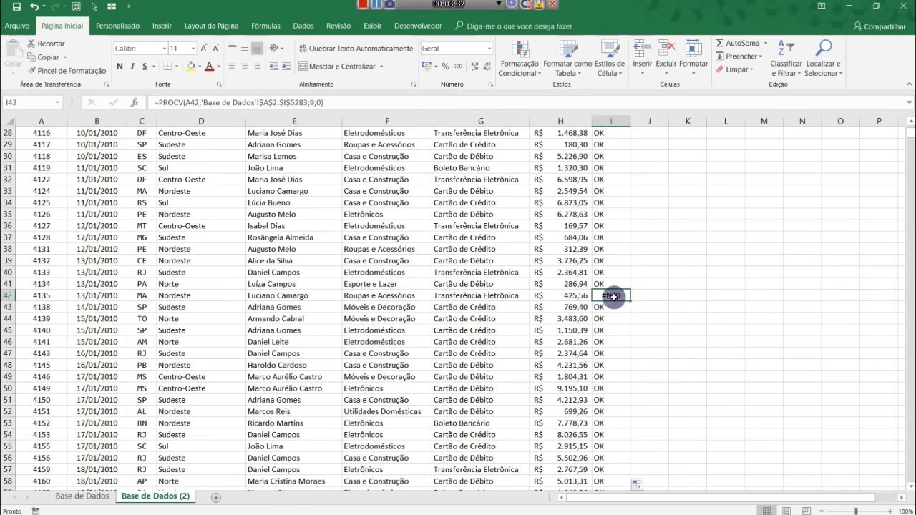
scroll(613, 295, up, 2)
scroll(611, 294, up, 7)
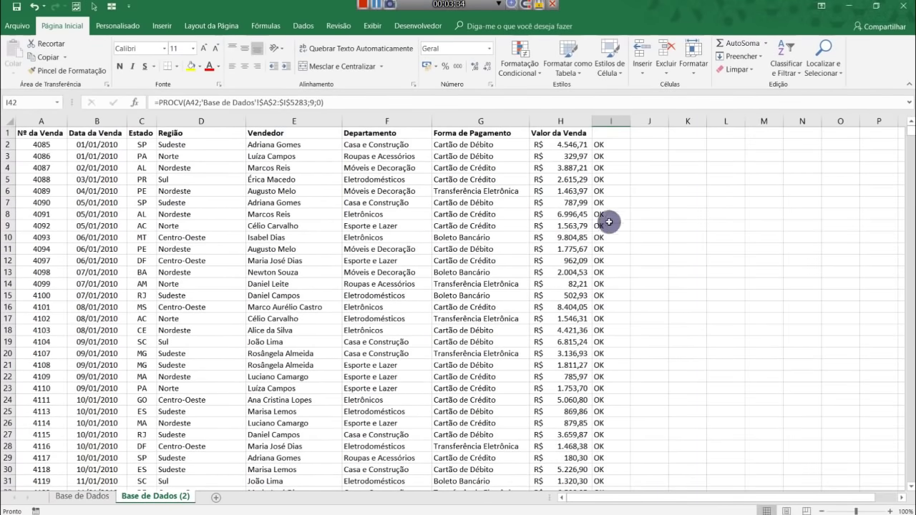
click(602, 145)
Wrap I2's lookup as =SEERRO(PROCV(...);"NOVA VENDA") so missing sales show NOVA VENDA.
click(158, 103)
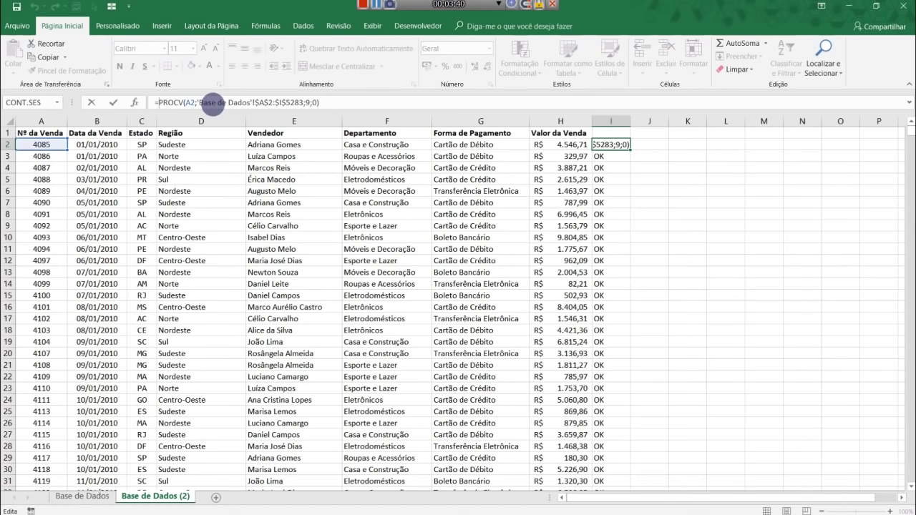
text(SEERRO(()
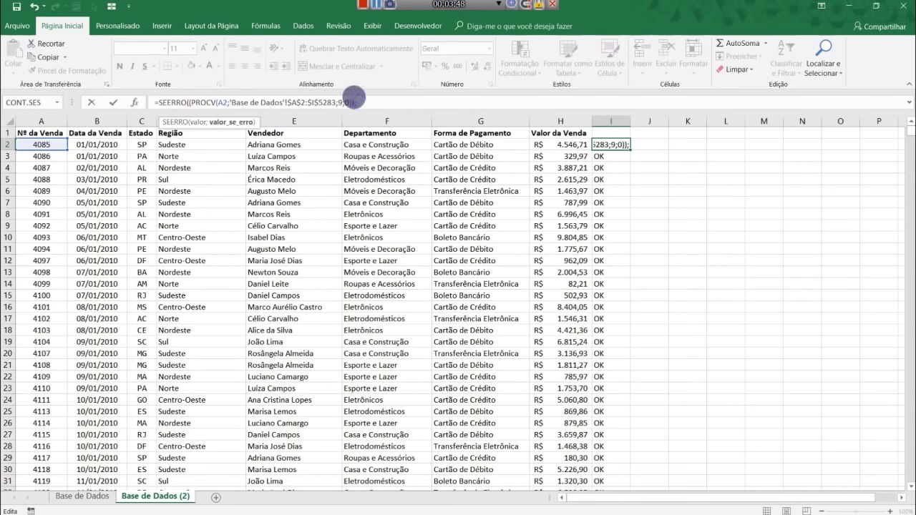
text("NOVA VENDA)
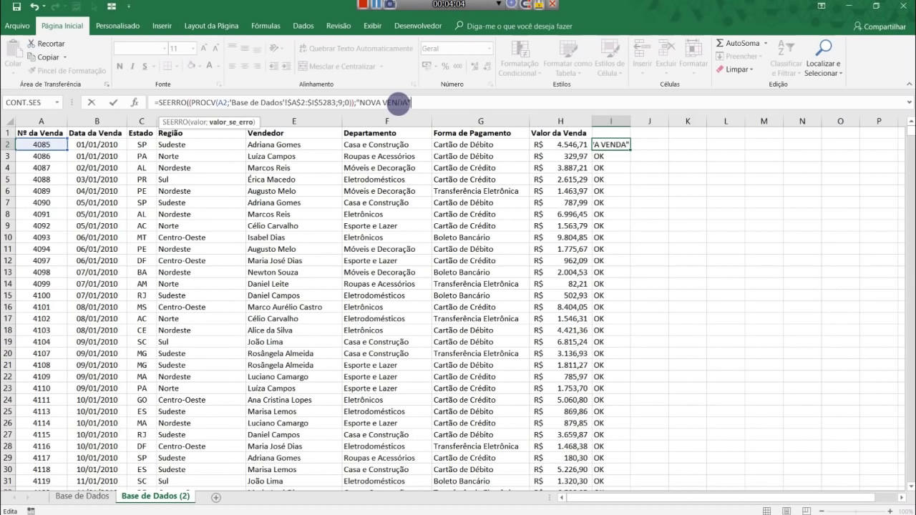
text())
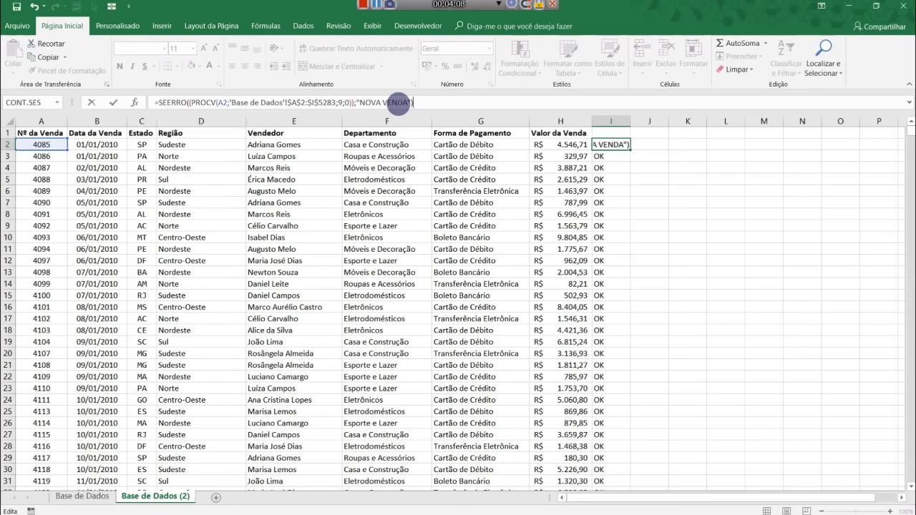
key(Return)
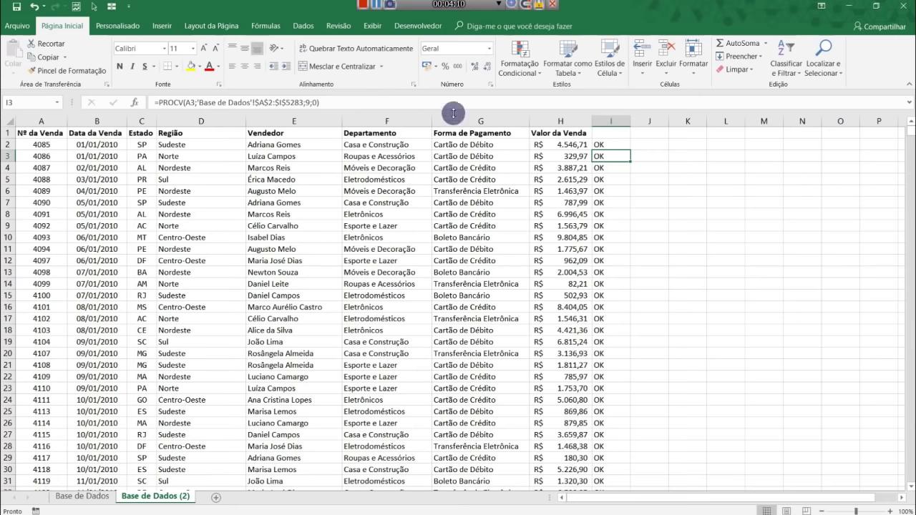
click(600, 144)
Fill the SEERRO check down column I and widen the column to fit NOVA VENDA.
double_click(632, 149)
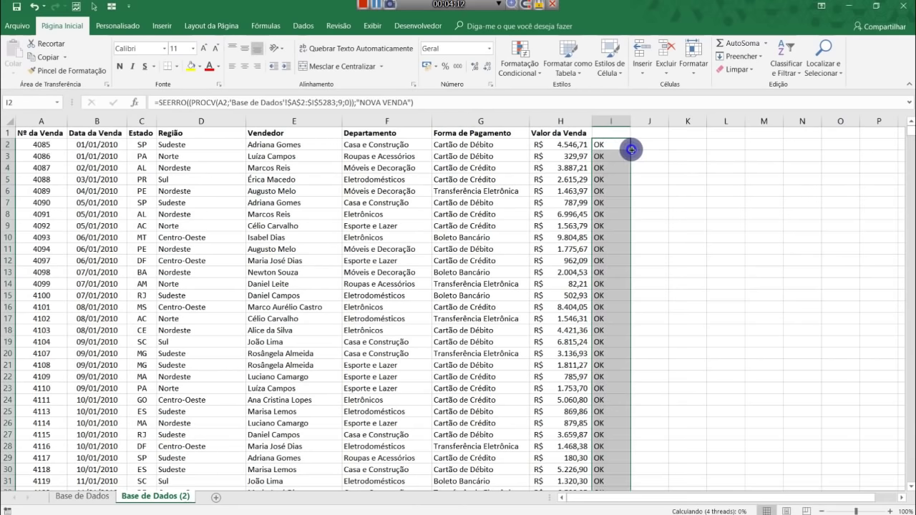
click(610, 168)
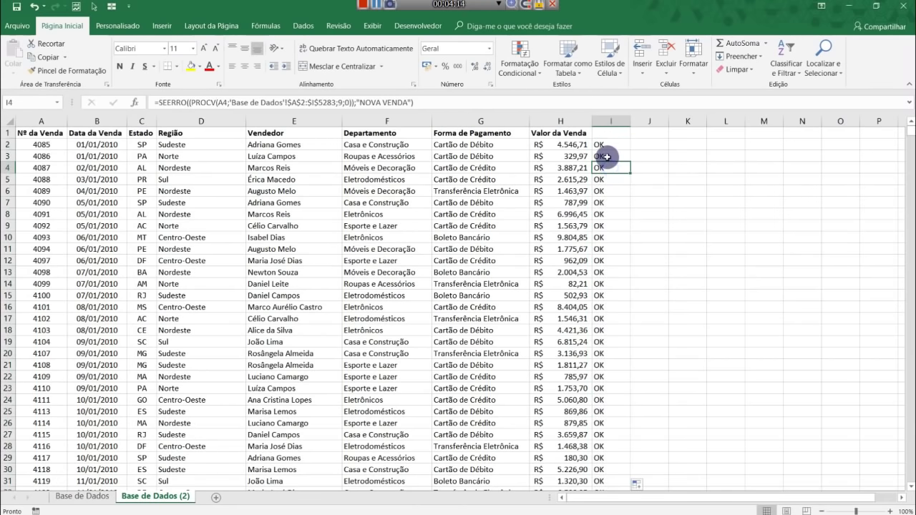
scroll(608, 155, down, 4)
scroll(602, 208, down, 3)
scroll(623, 123, down, 1)
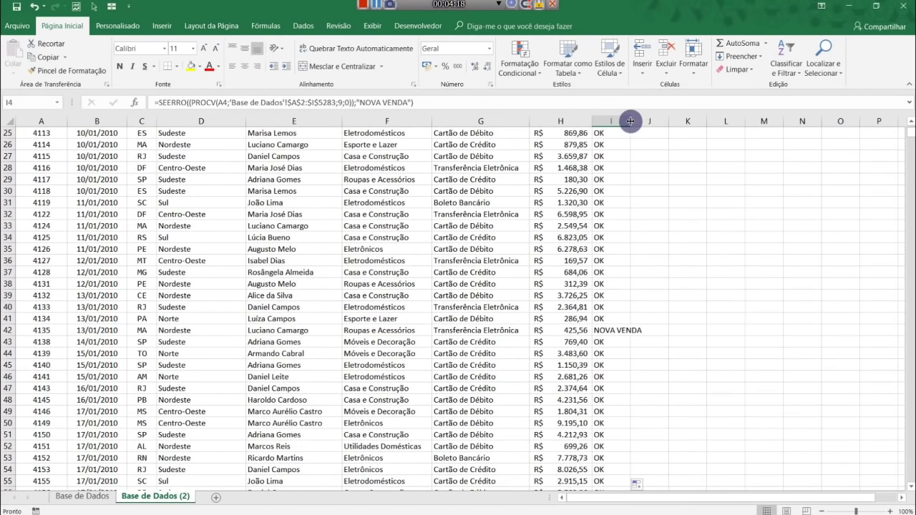
drag(631, 121, 656, 122)
Review the NOVA VENDA results in rows 42, 69 and 105 (sale 4226).
click(619, 330)
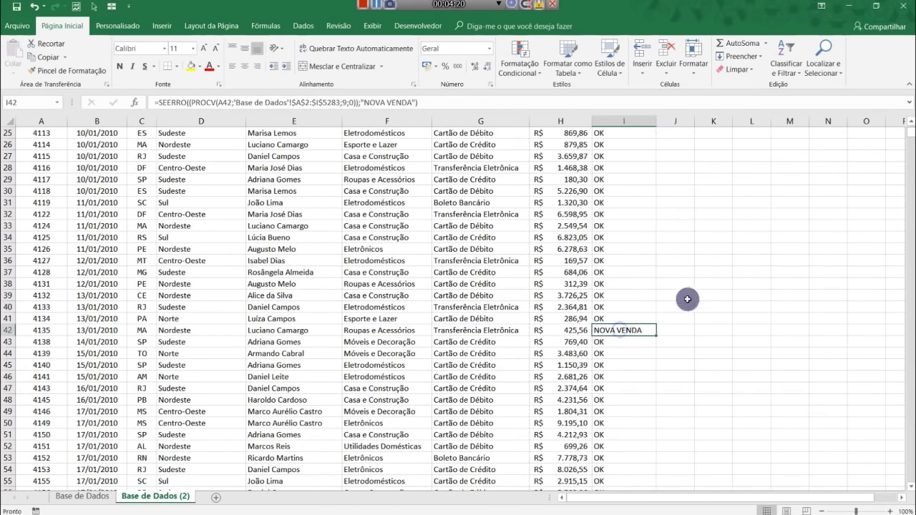
scroll(630, 282, down, 3)
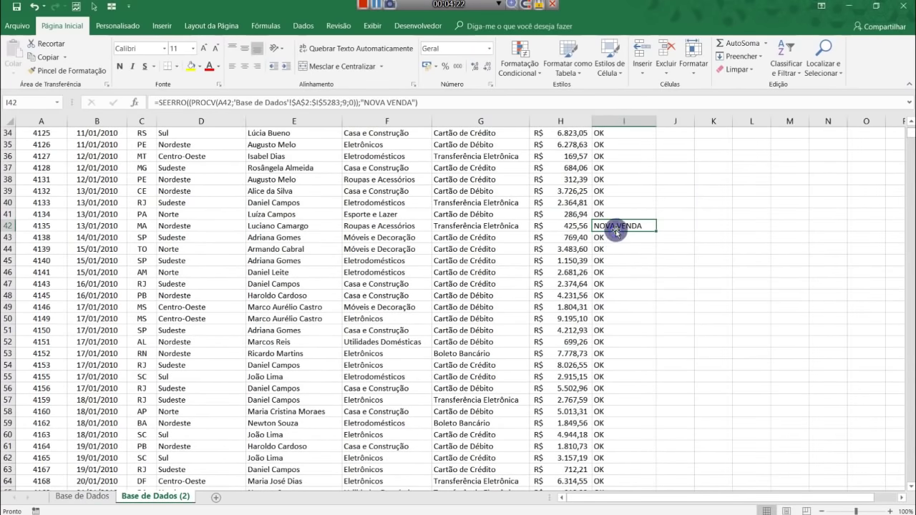
scroll(610, 266, down, 1)
scroll(612, 263, down, 10)
scroll(615, 269, up, 4)
click(619, 295)
click(8, 295)
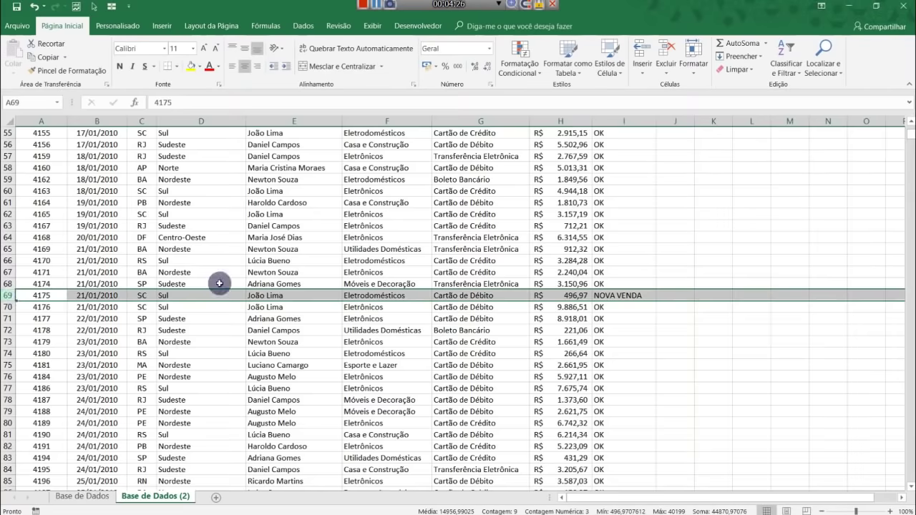
scroll(628, 262, down, 11)
scroll(589, 272, down, 4)
scroll(317, 250, up, 2)
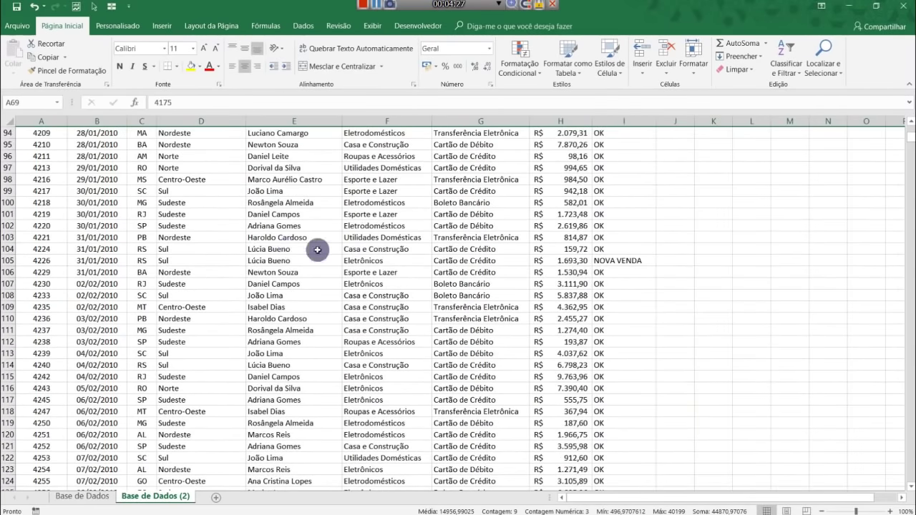
click(7, 260)
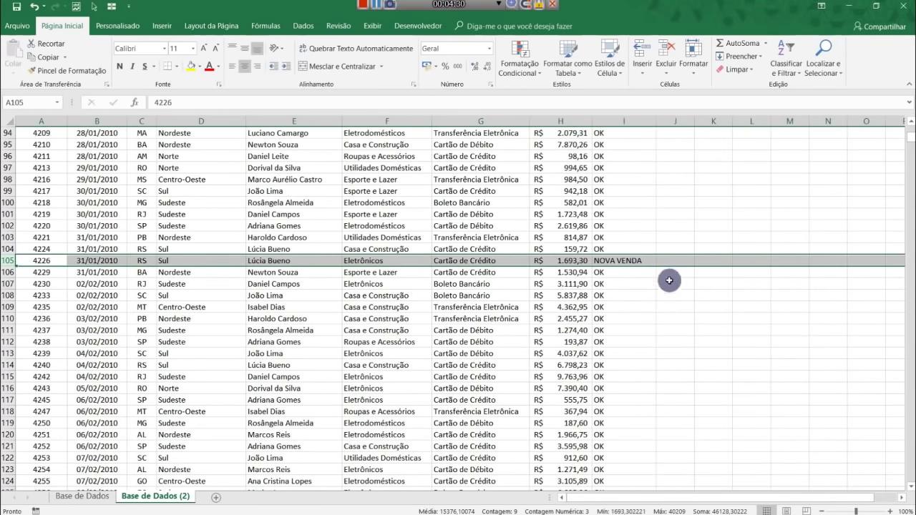
click(623, 262)
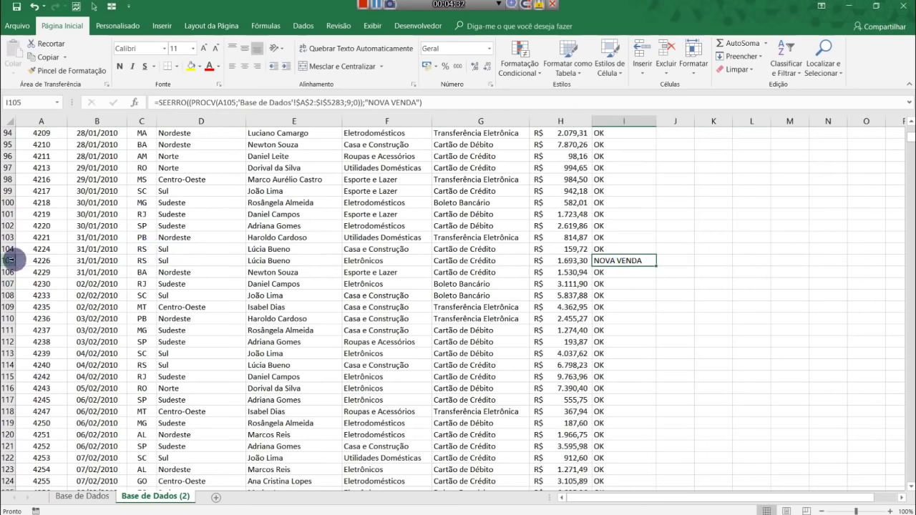
click(13, 261)
click(91, 496)
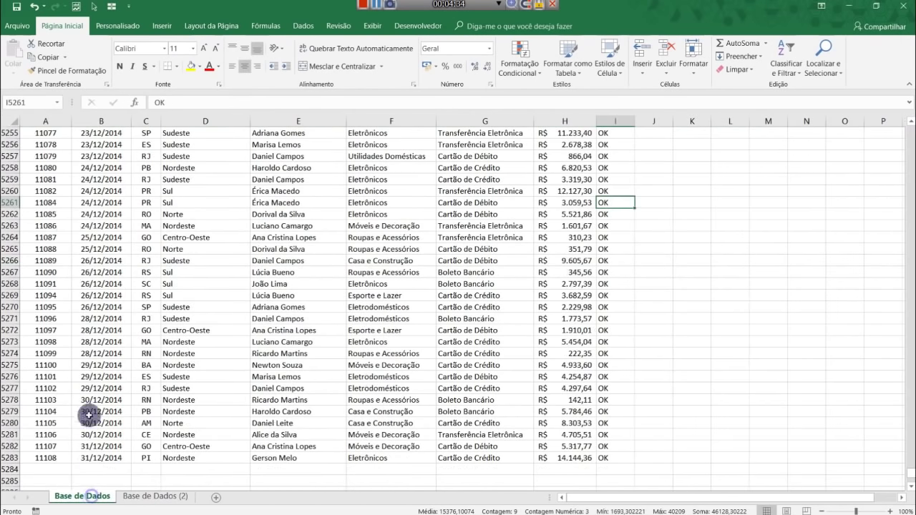
Search column A of Base de Dados for sale 4226, confirming it isn't found.
click(51, 119)
key(ctrl+l)
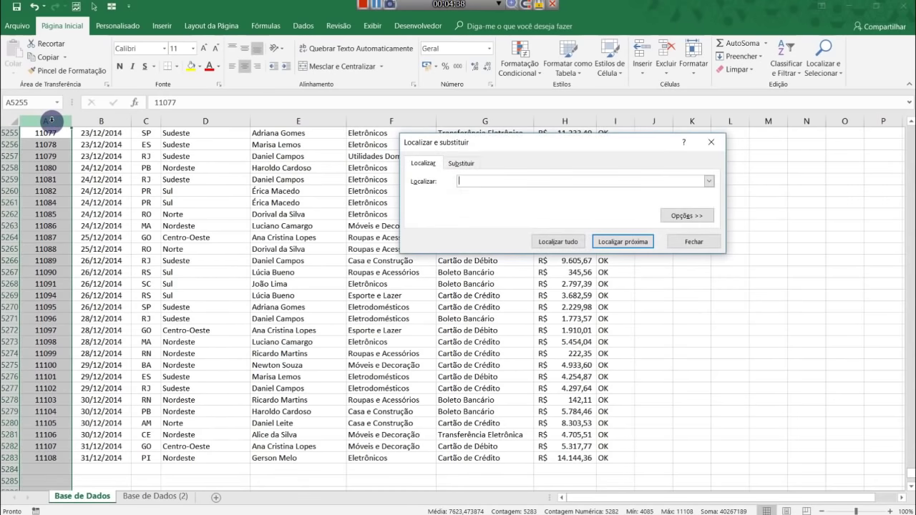
text(4226)
key(Return)
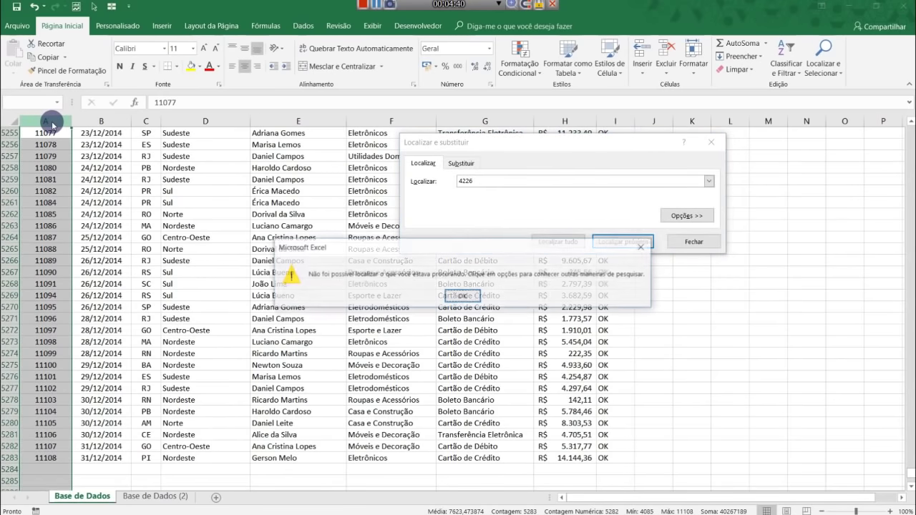
click(463, 297)
key(Escape)
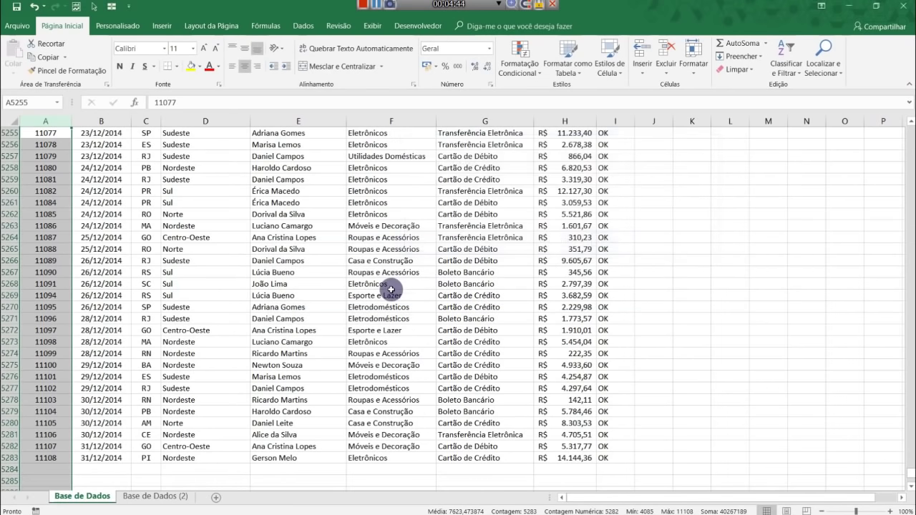
Back on Base de Dados (2), start typing a CONFERÊNCIA header in I1.
click(143, 501)
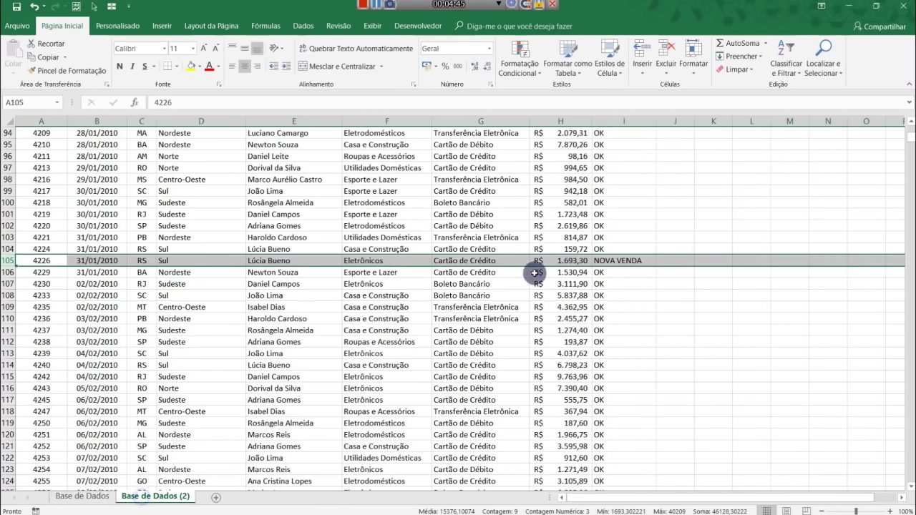
click(613, 262)
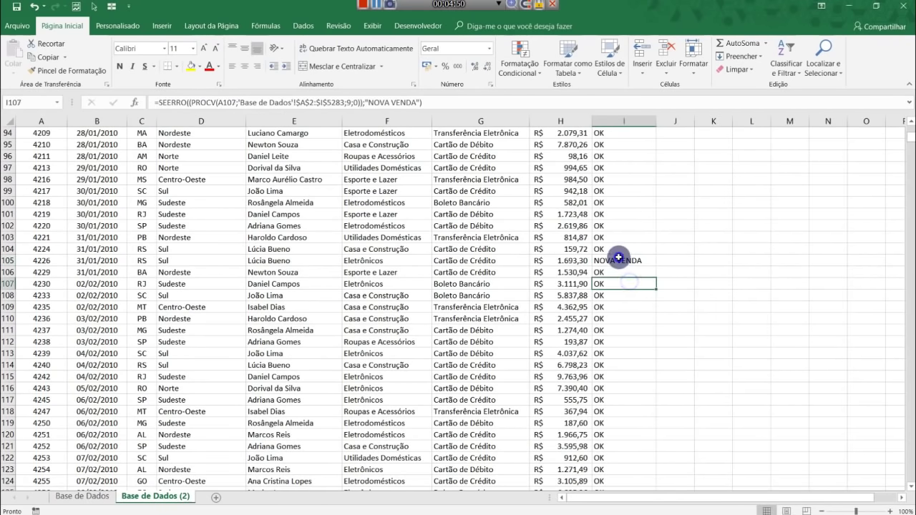
scroll(907, 374, up, 7)
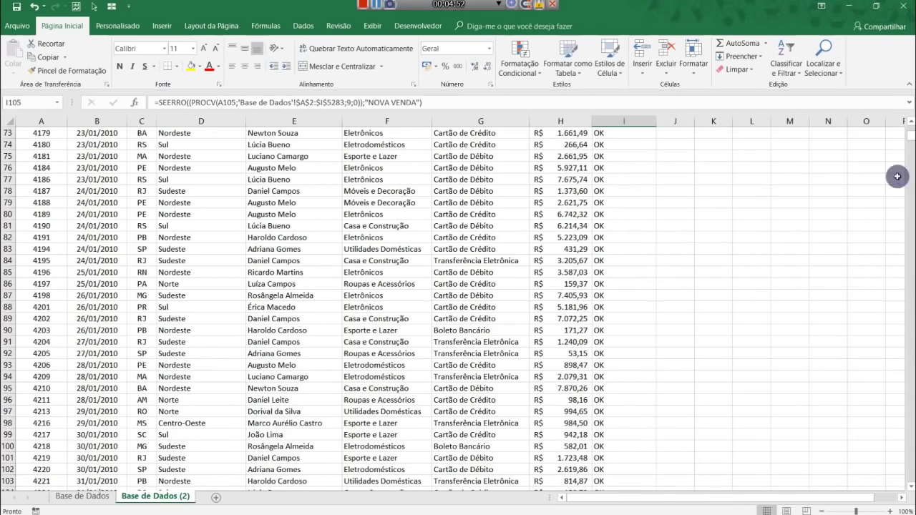
drag(909, 136, 908, 126)
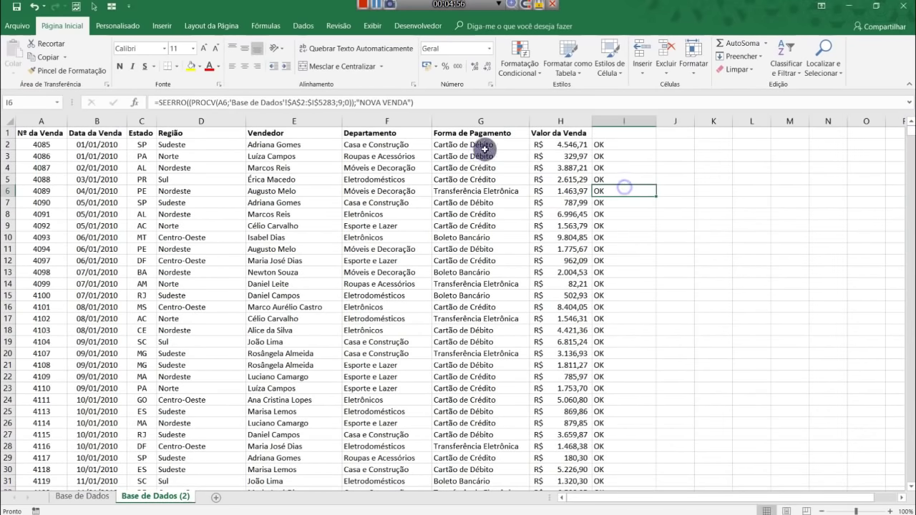
click(629, 132)
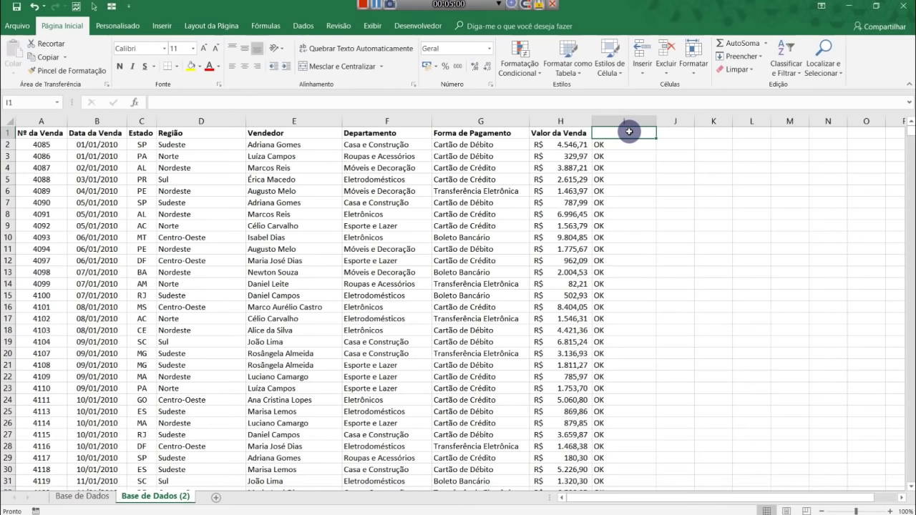
text(CONFERÊNC)
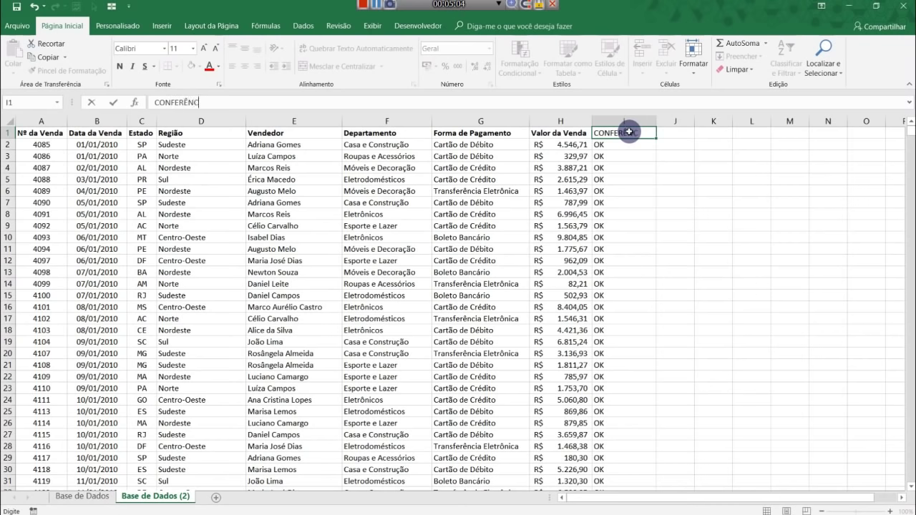
Confirm the CONFERÊNCIA header and turn on filters for the header row.
key(Return)
mouse_move(33, 132)
mouse_down()
mouse_move(578, 114)
mouse_move(624, 127)
mouse_up()
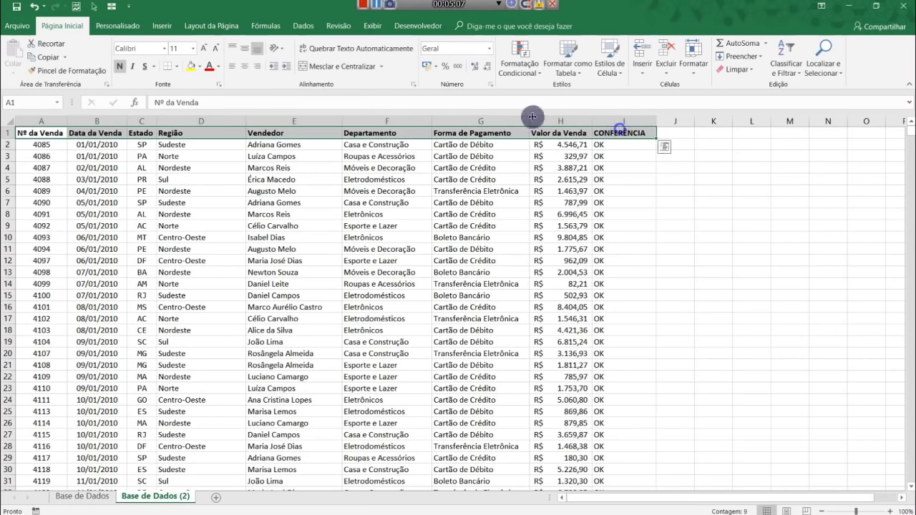
click(303, 26)
click(311, 58)
click(565, 190)
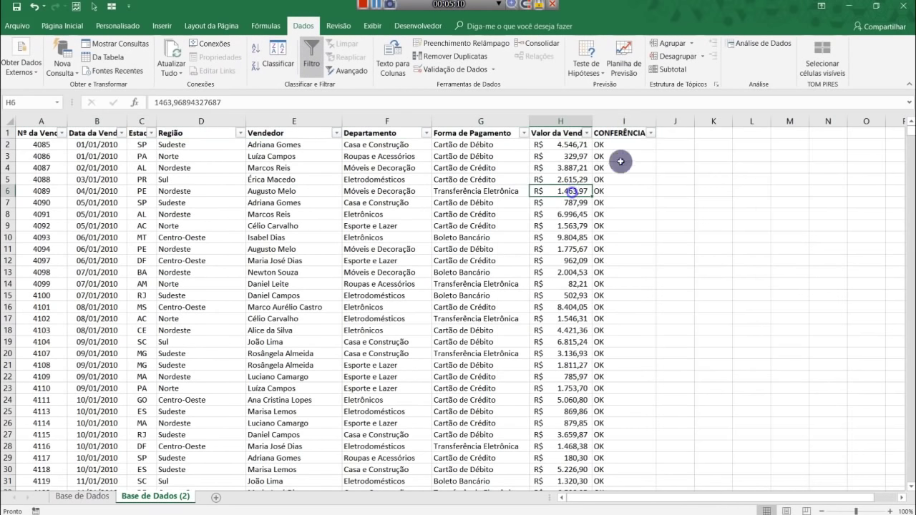
Filter the CONFERÊNCIA column to show only NOVA VENDA rows.
click(651, 134)
click(530, 250)
click(530, 259)
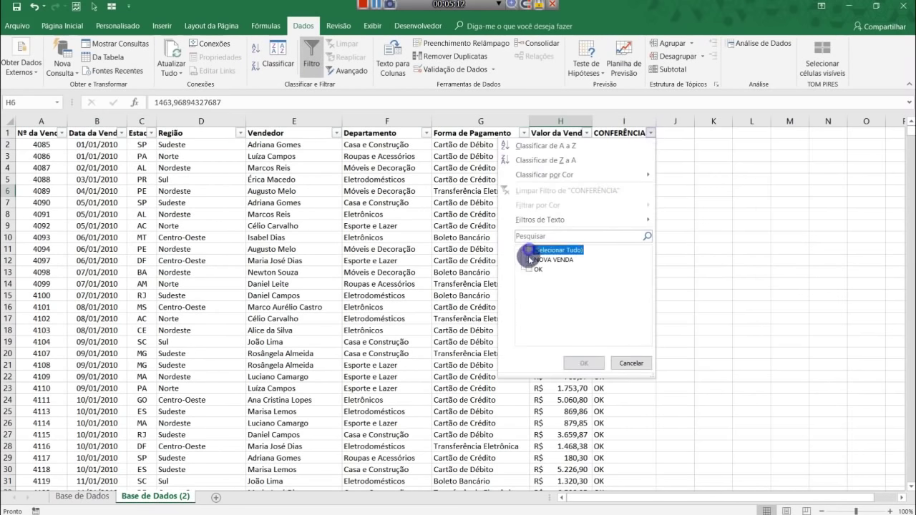
click(584, 362)
click(667, 227)
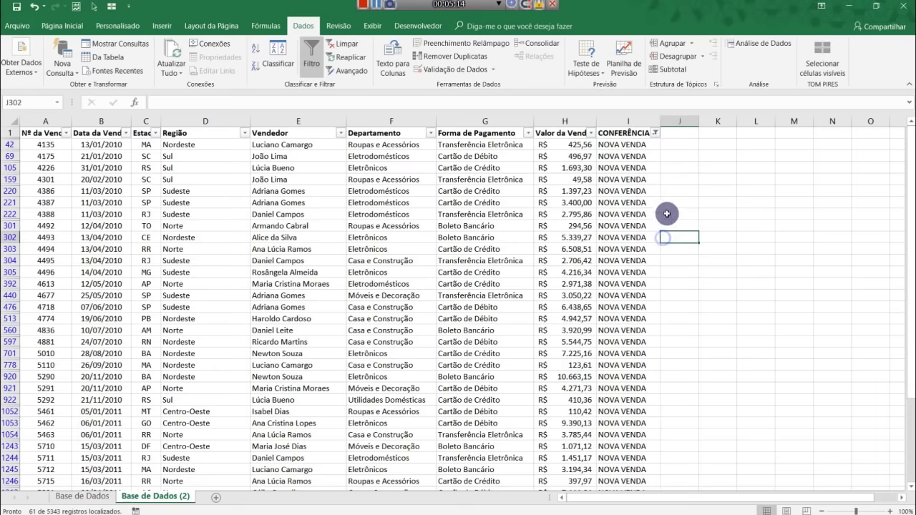
key(Up)
key(Up)
key(Up)
scroll(669, 218, down, 4)
scroll(668, 222, down, 1)
scroll(669, 222, down, 8)
scroll(622, 237, up, 8)
scroll(616, 237, up, 6)
scroll(604, 237, up, 1)
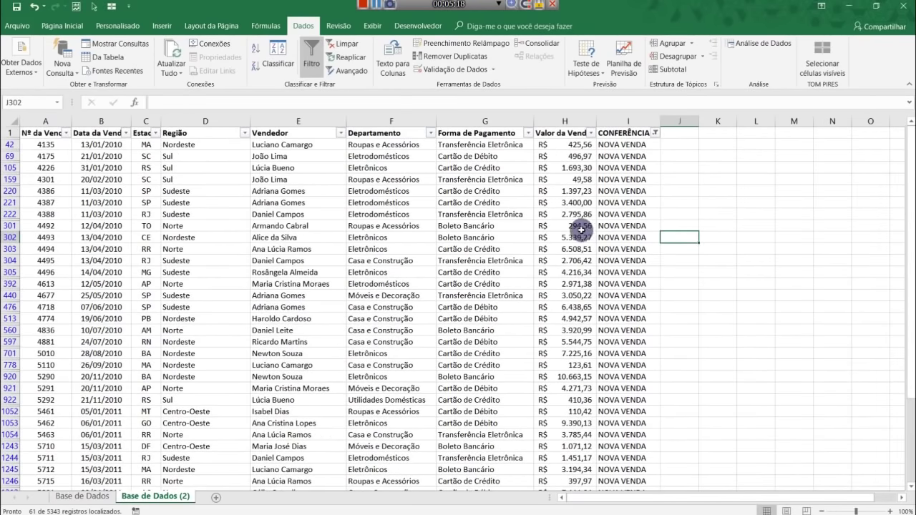
Select the header row from A1 across to I1.
click(681, 191)
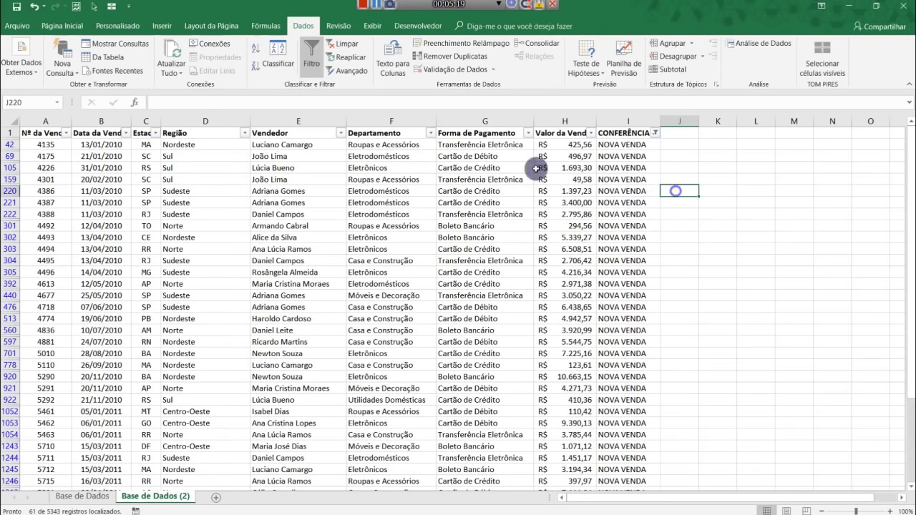
click(43, 132)
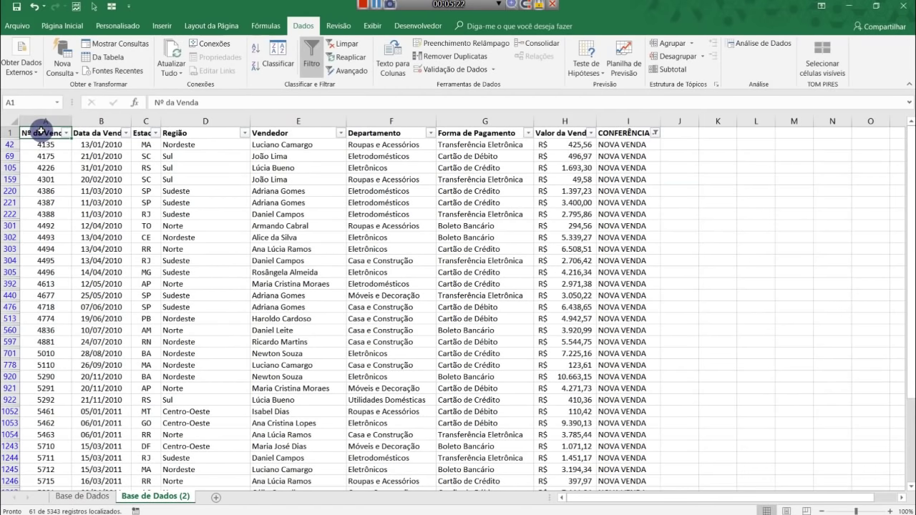
key(ctrl+shift+Right)
Copy only the visible NOVA VENDA rows and add a new sheet, Planilha3.
key(shift+Down)
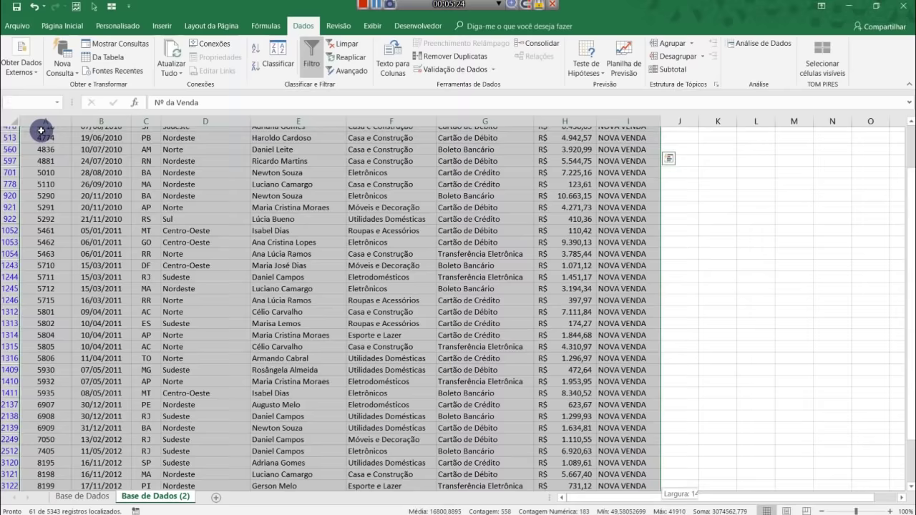
key(ctrl+shift+Down)
scroll(262, 211, up, 4)
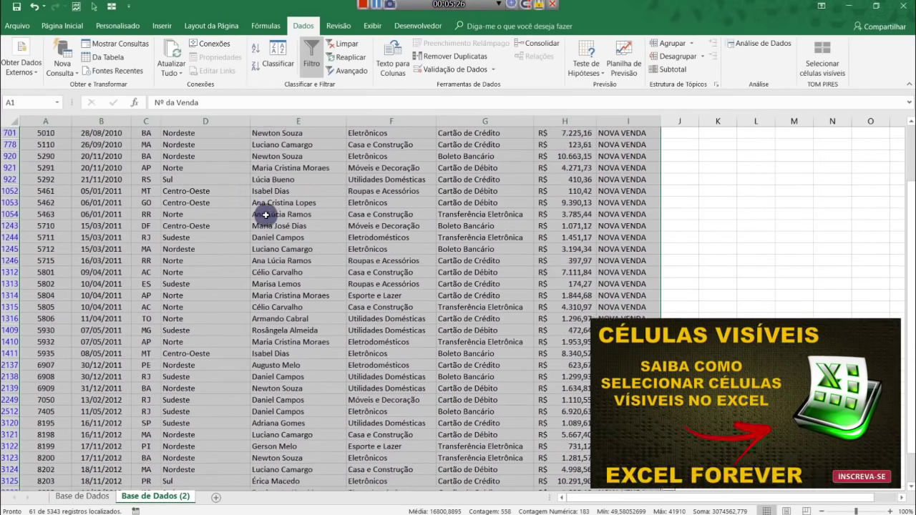
scroll(266, 210, up, 5)
scroll(238, 217, up, 1)
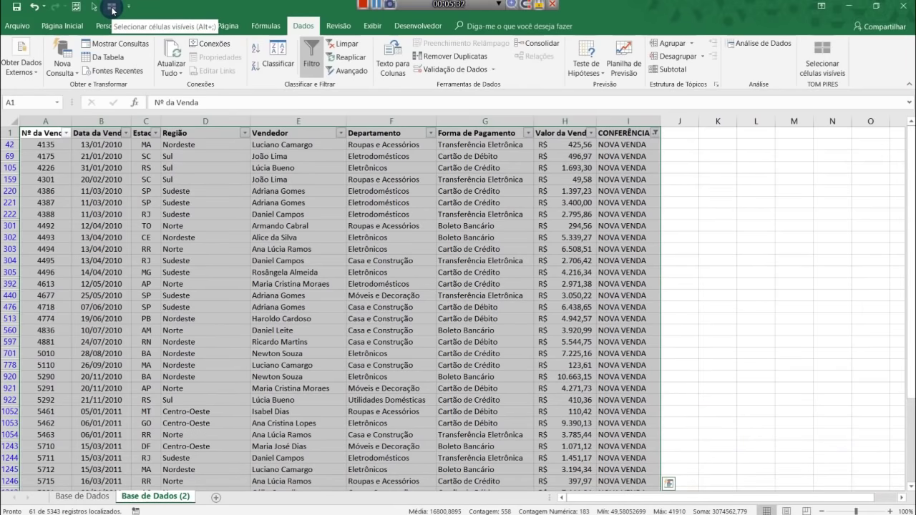
click(112, 9)
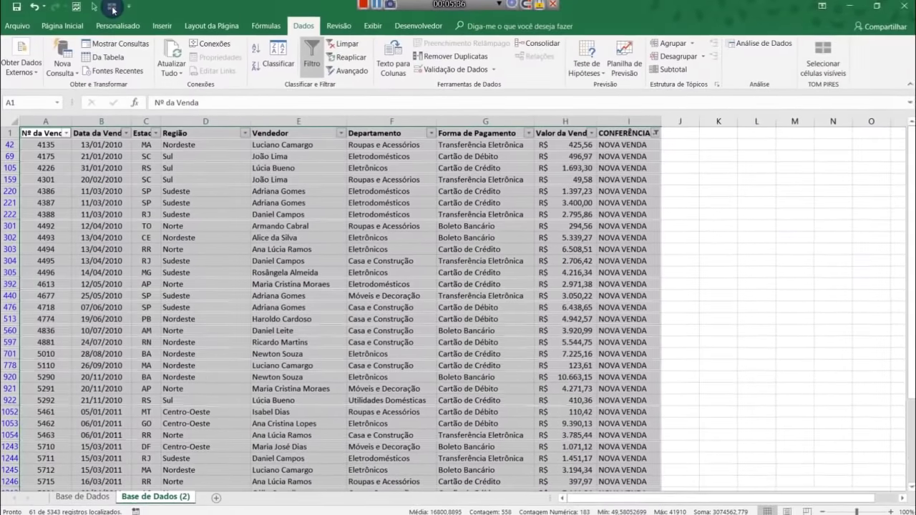
key(ctrl+c)
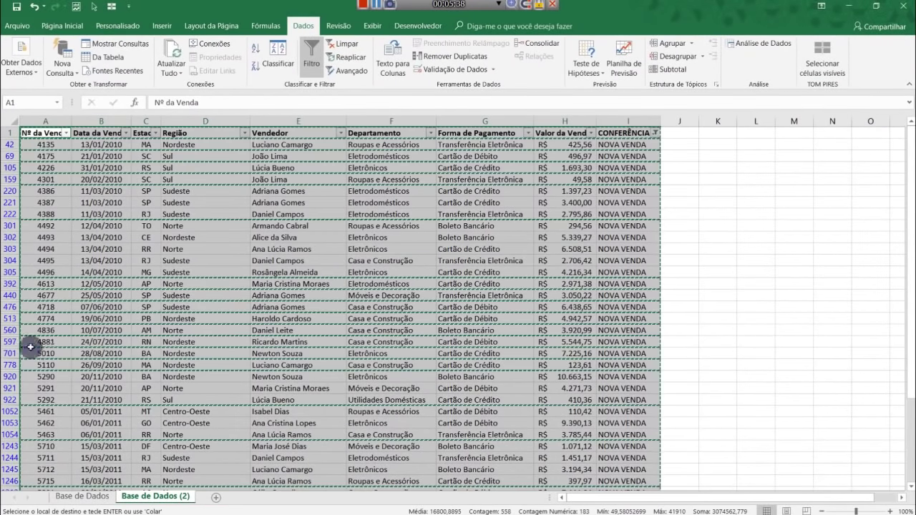
click(214, 496)
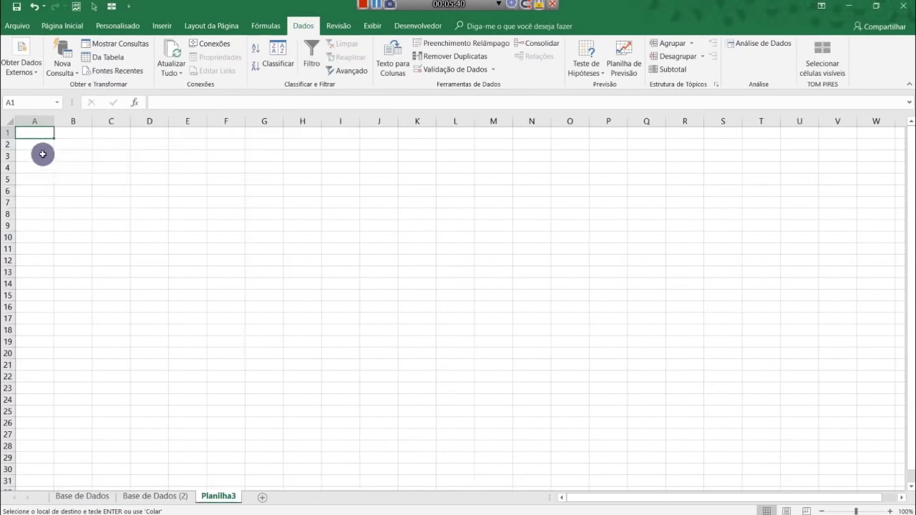
Paste the copied NOVA VENDA rows into Planilha3 as values only, starting at A2.
click(42, 146)
key(alt+c)
key(v)
key(Escape)
key(ctrl+alt+v)
key(Return)
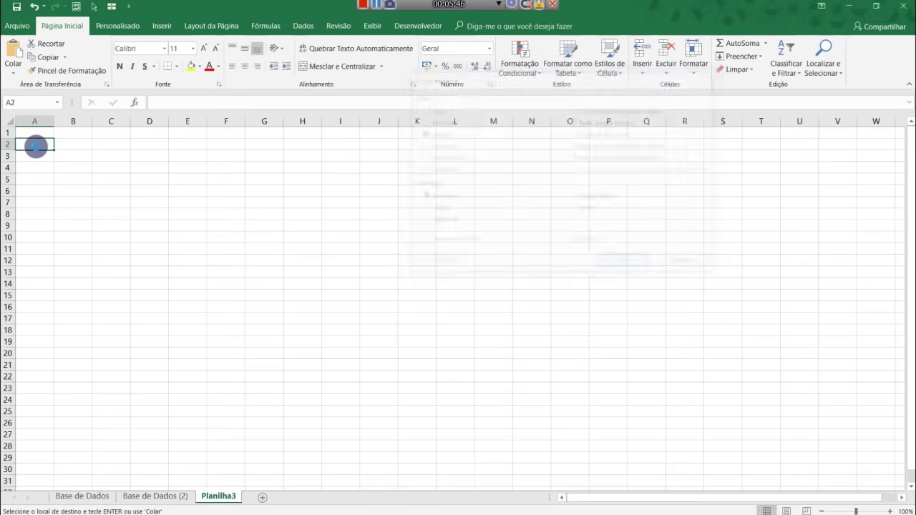
click(108, 190)
Auto-fit every column on Planilha3 to its content.
click(7, 121)
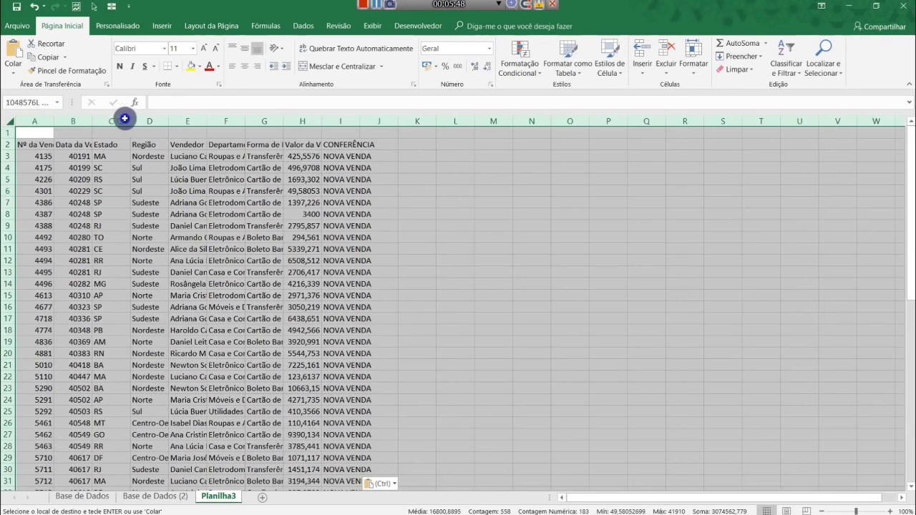
double_click(53, 121)
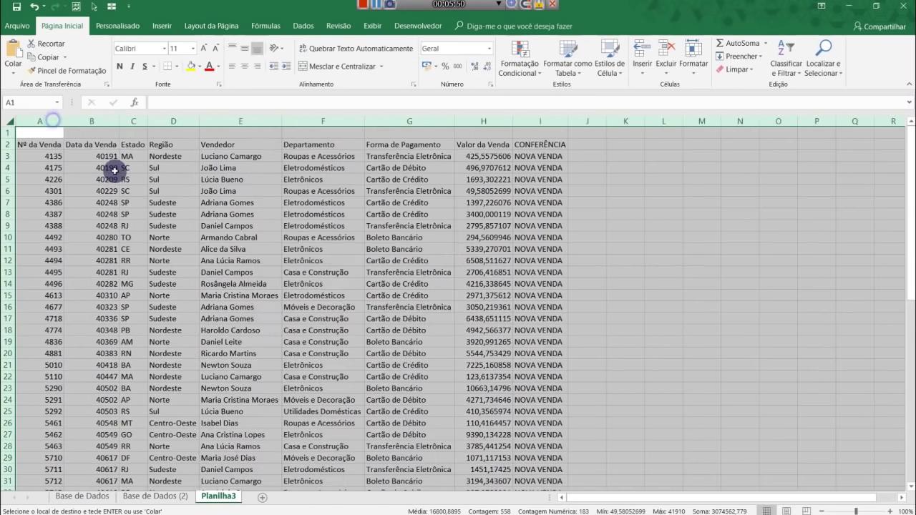
click(173, 203)
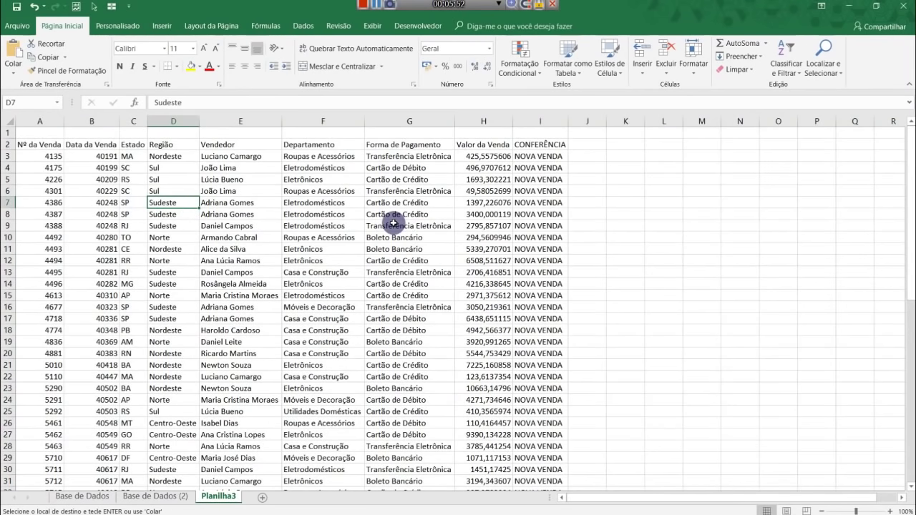
scroll(352, 300, down, 7)
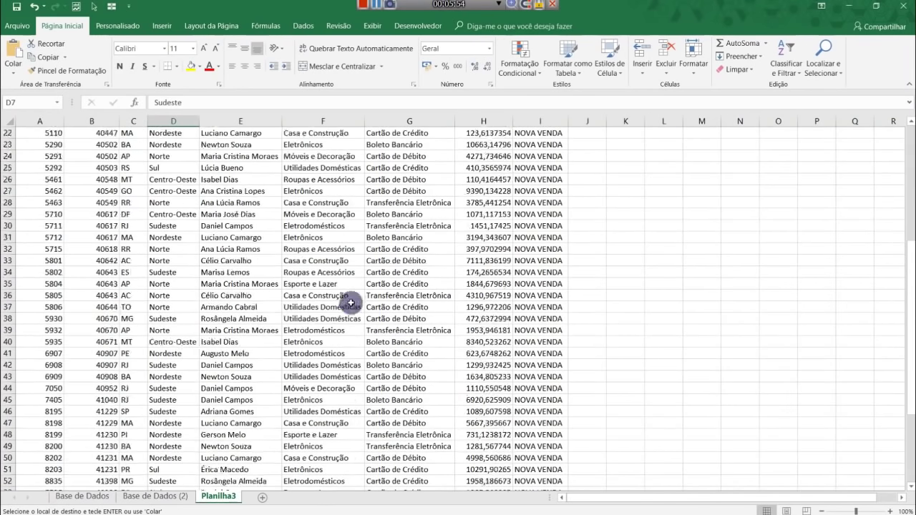
scroll(413, 267, down, 10)
scroll(408, 275, up, 6)
scroll(409, 275, up, 7)
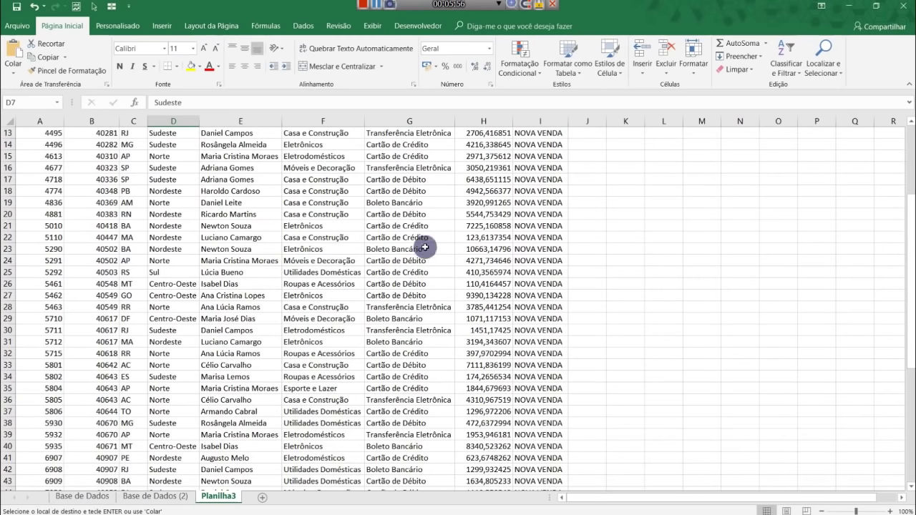
Format the Valor da Venda column H as numbers with thousands separators.
click(488, 122)
key(ctrl+shift+1)
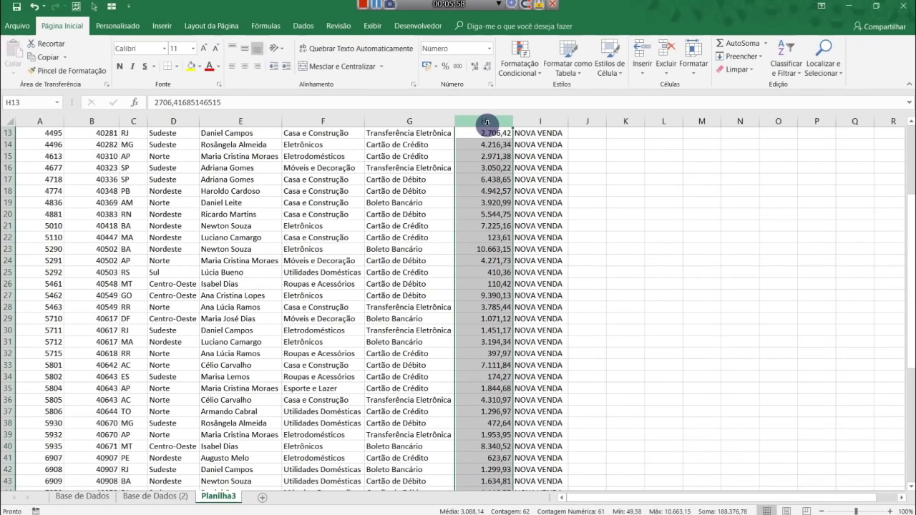
scroll(379, 201, up, 4)
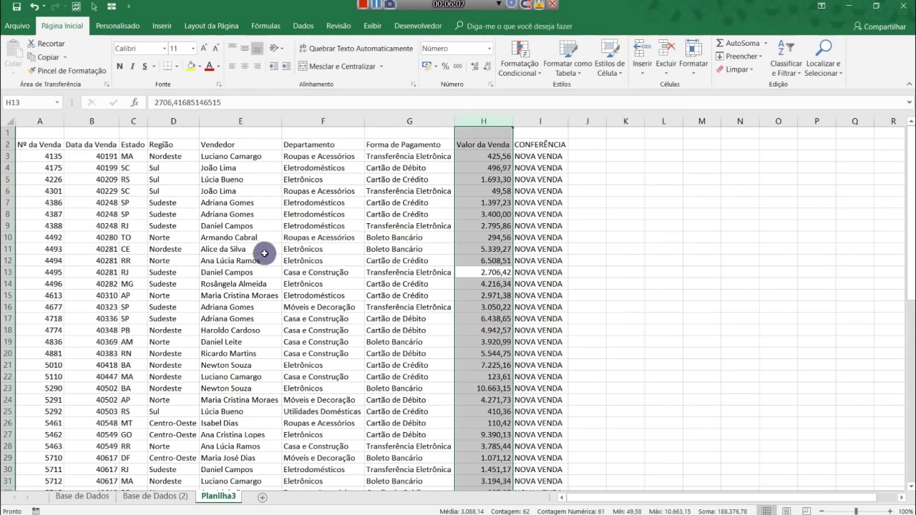
Check the stored values in H5 and H3 and the payment method in G8.
click(469, 178)
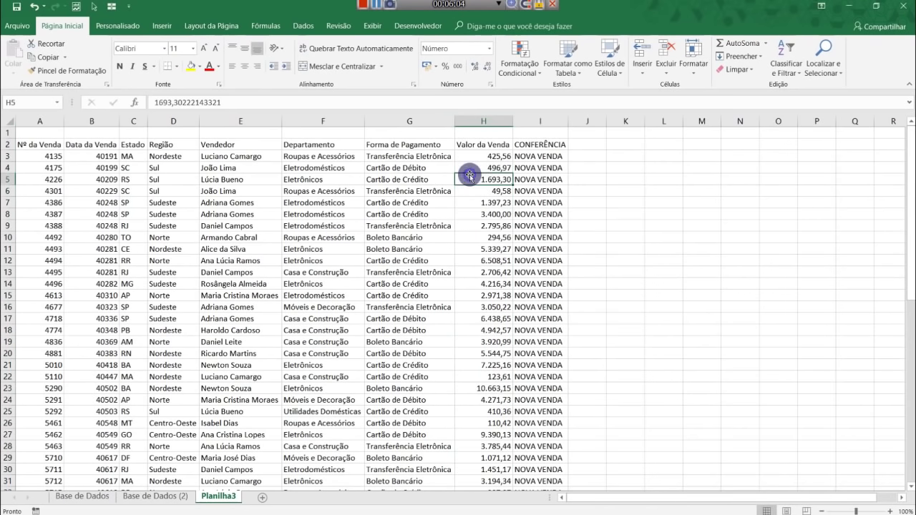
click(474, 156)
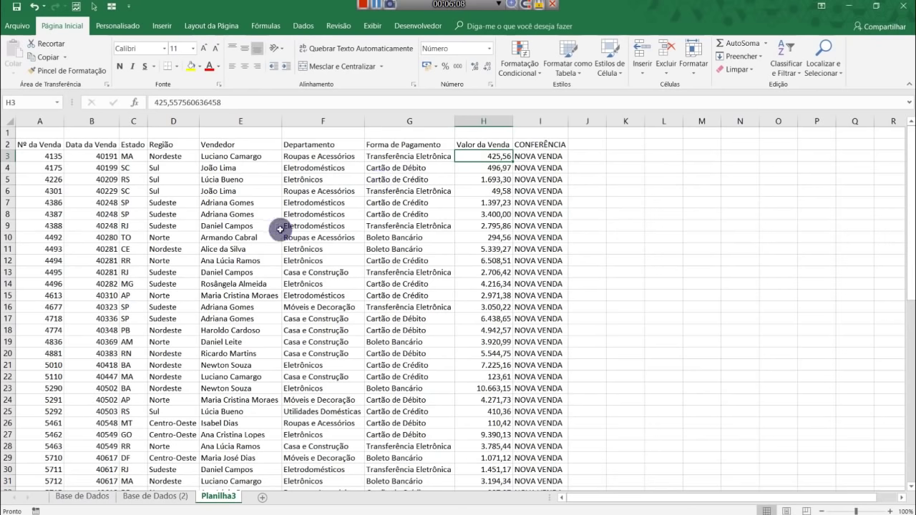
click(402, 216)
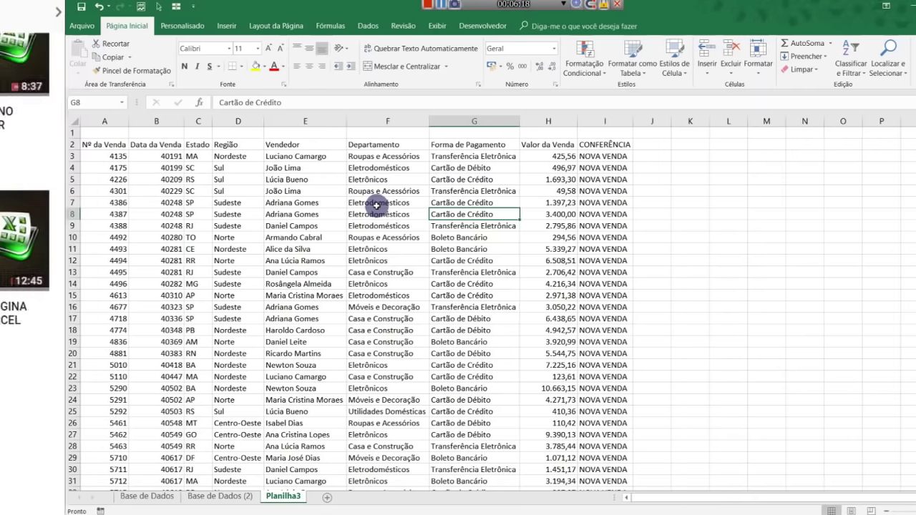
Scroll up through the EXCEL FOREVER uploaded Excel tutorial videos back to the channel header.
scroll(415, 447, up, 2)
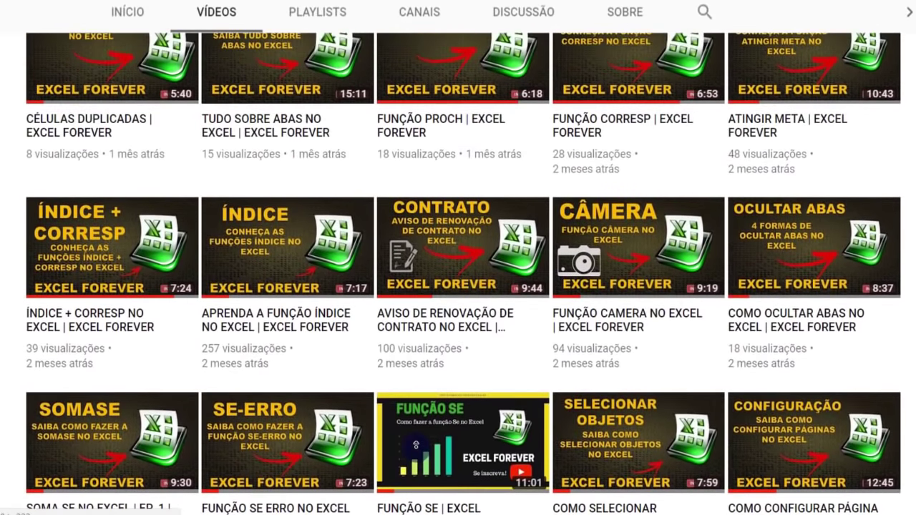
scroll(415, 445, up, 2)
scroll(415, 444, up, 2)
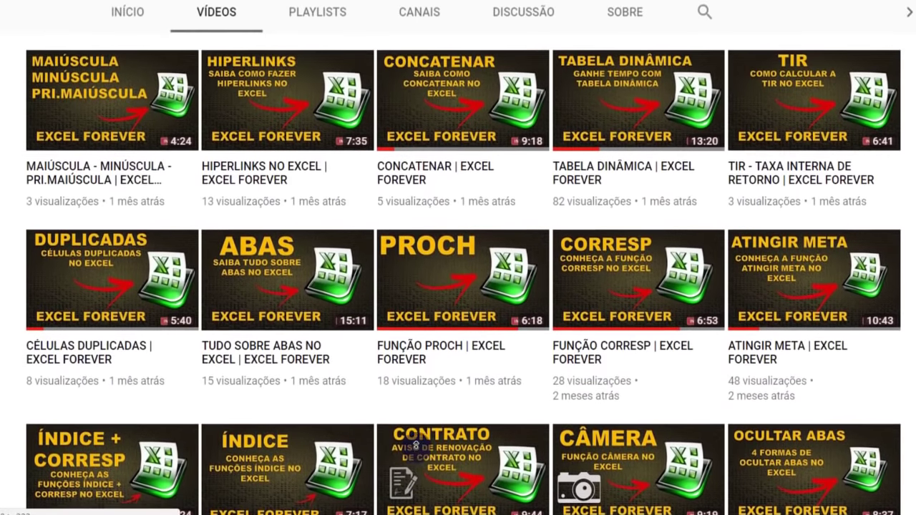
scroll(416, 446, up, 2)
scroll(416, 446, up, 2)
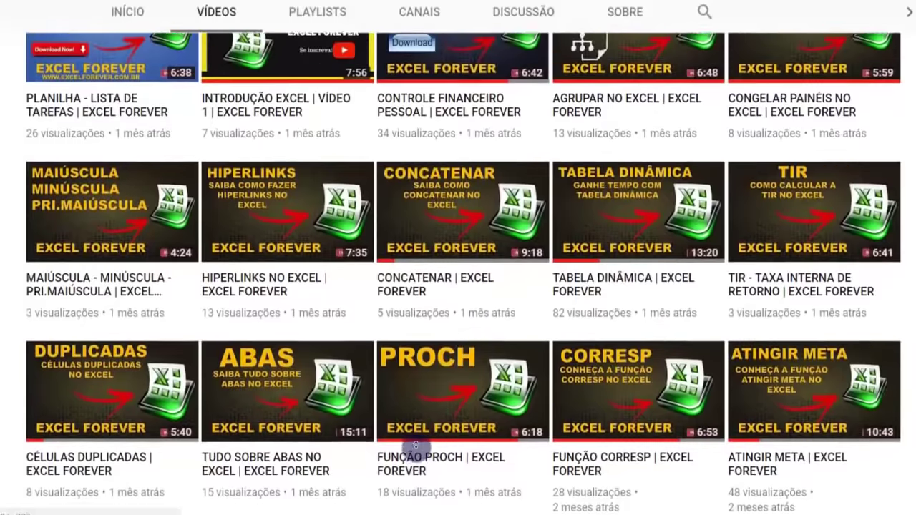
scroll(416, 445, up, 2)
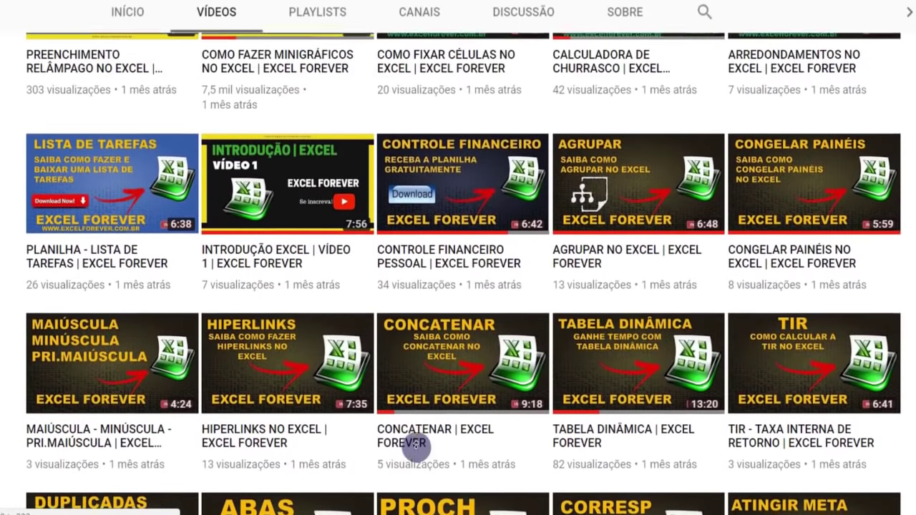
scroll(416, 445, up, 1)
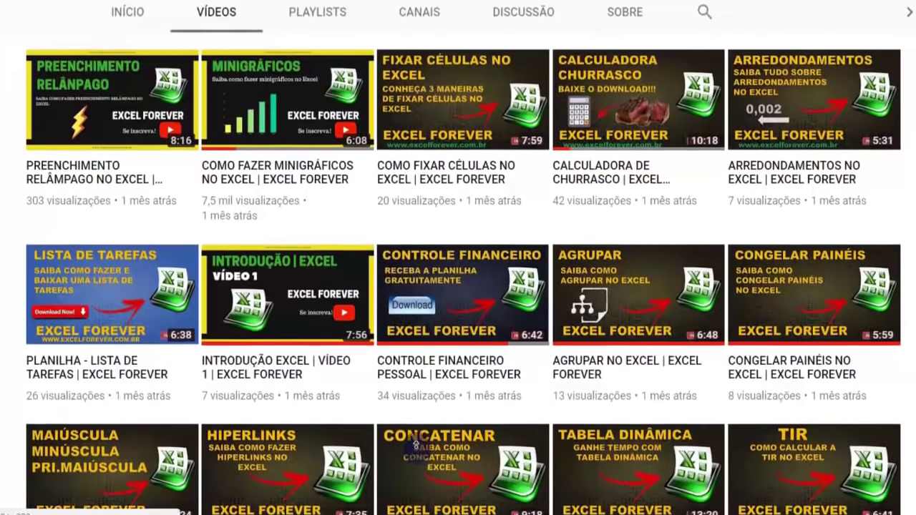
scroll(416, 446, up, 1)
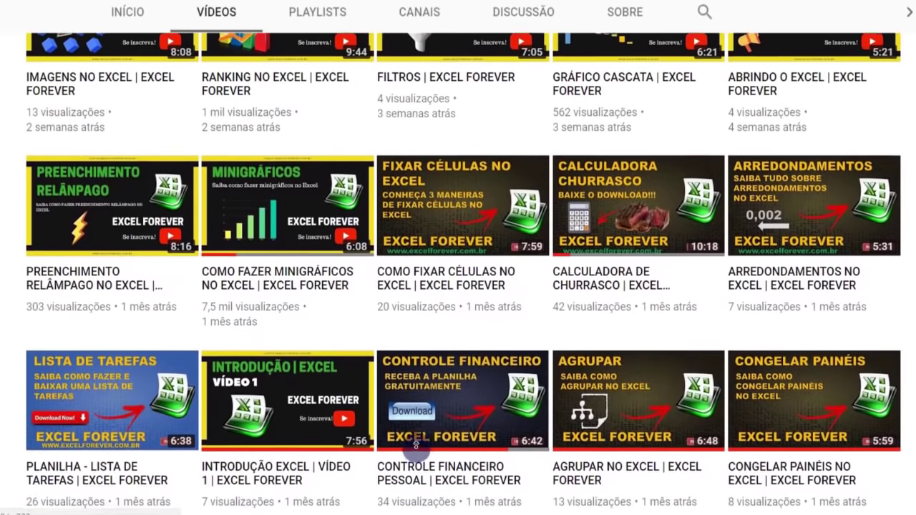
scroll(416, 444, up, 1)
scroll(415, 445, up, 1)
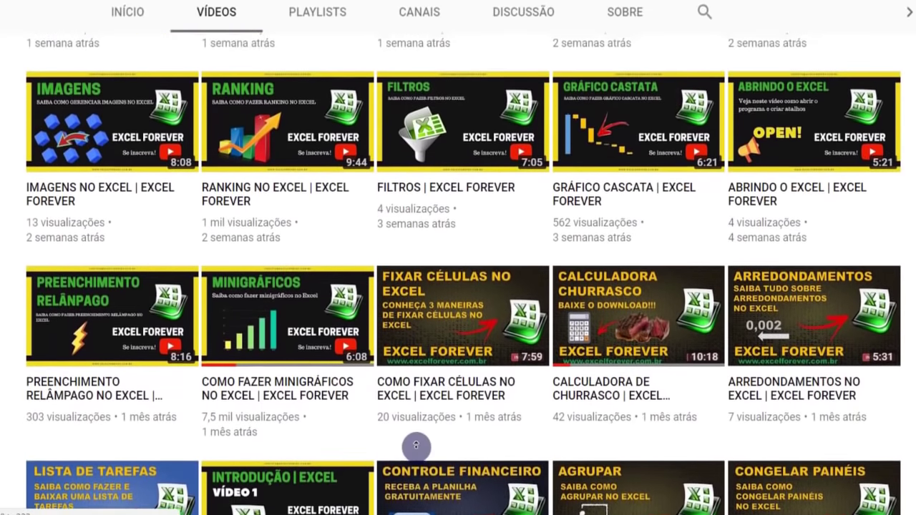
scroll(416, 445, up, 1)
scroll(416, 445, up, 2)
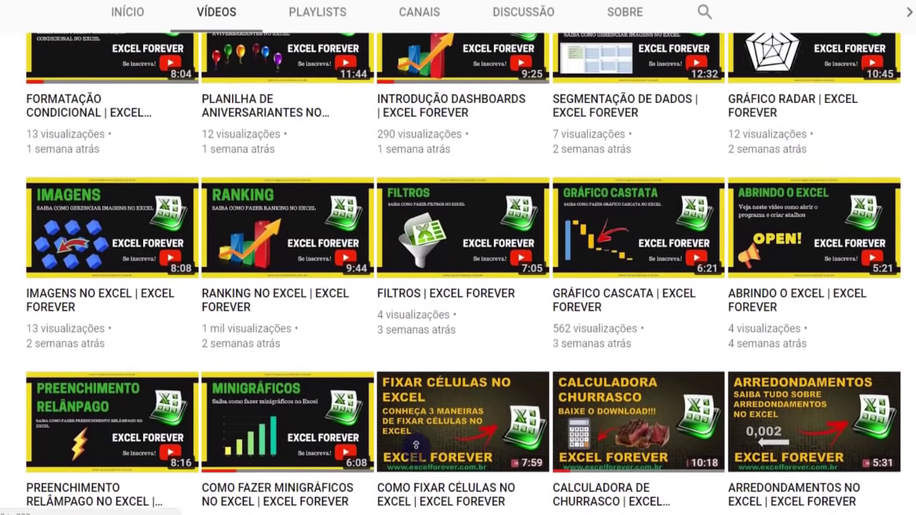
scroll(416, 445, up, 1)
scroll(416, 445, up, 1)
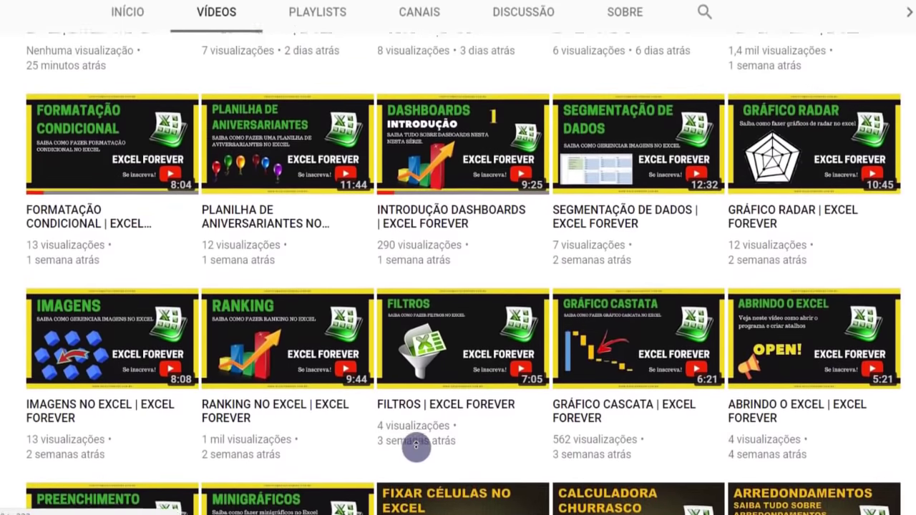
scroll(416, 446, up, 1)
scroll(415, 445, up, 1)
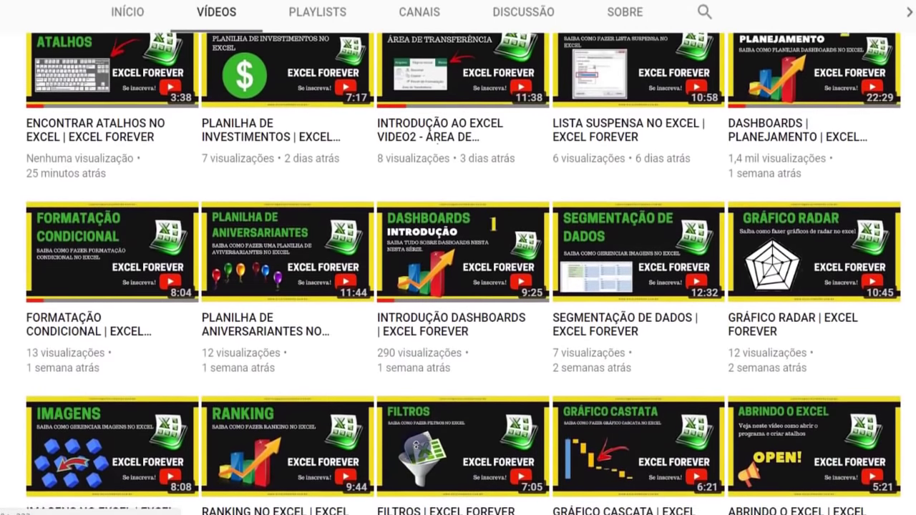
scroll(416, 445, up, 1)
scroll(416, 446, up, 2)
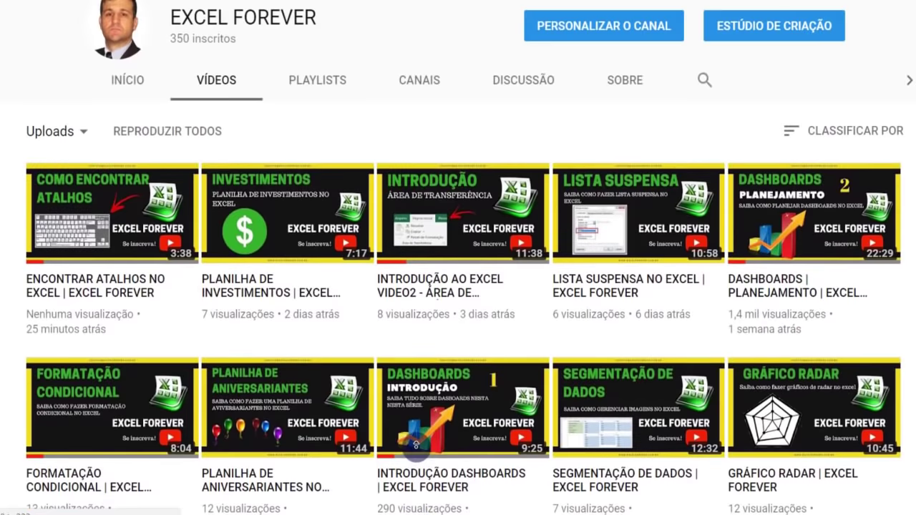
scroll(416, 445, up, 1)
scroll(416, 445, up, 1)
scroll(415, 444, up, 1)
scroll(416, 444, up, 1)
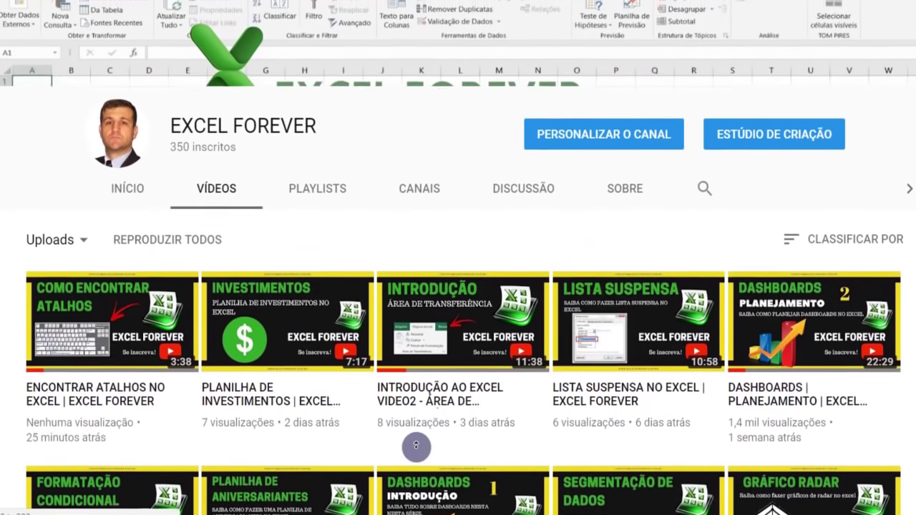
scroll(416, 444, up, 1)
scroll(416, 444, up, 1)
scroll(418, 447, up, 1)
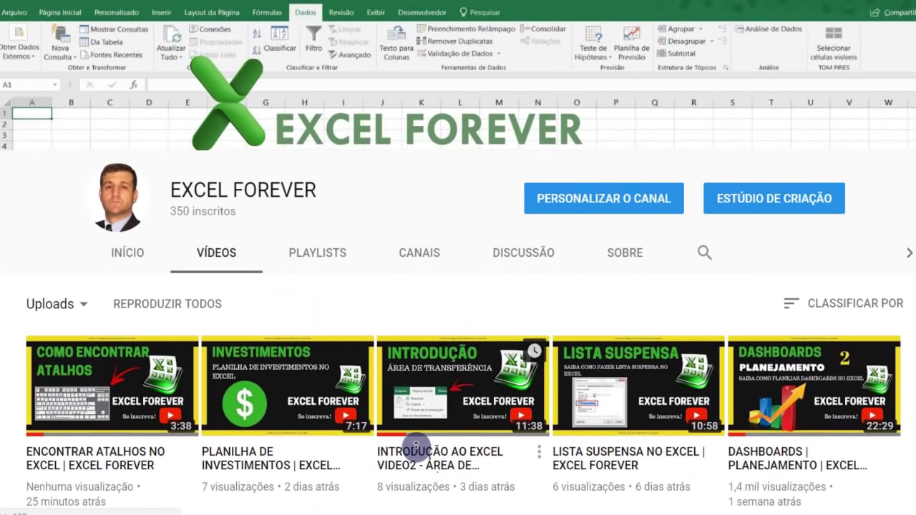